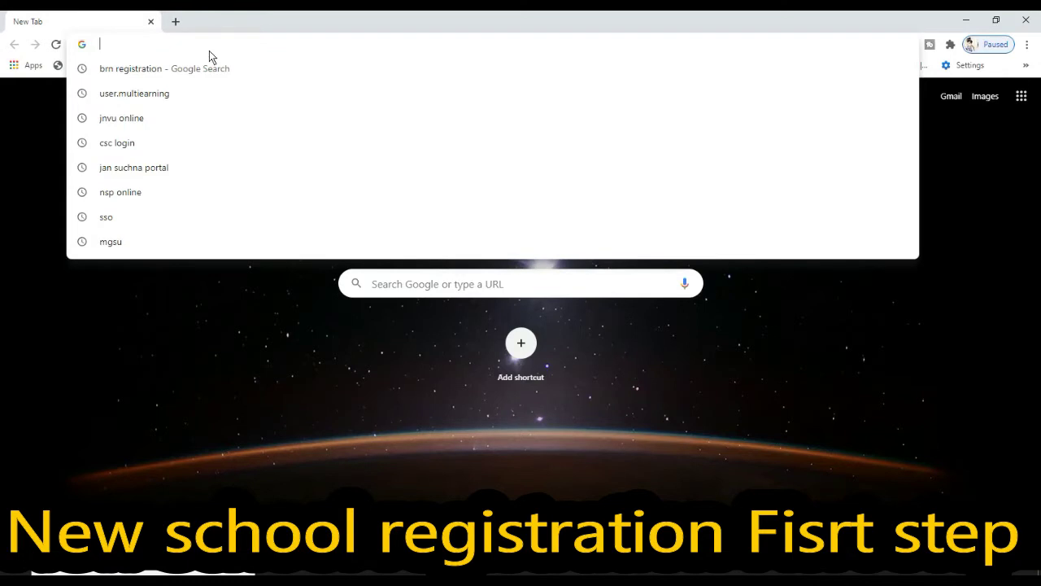
# Rerun the 'brn registration' search and open the 'Apply BRN - Business Register | Rajasthan' result
pyautogui.click(196, 68)
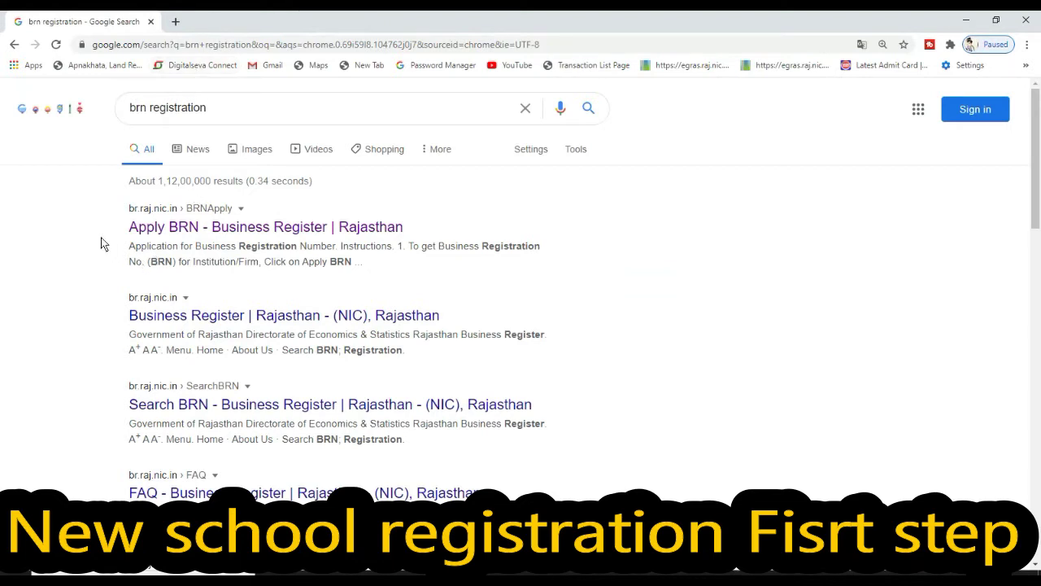
pyautogui.click(154, 229)
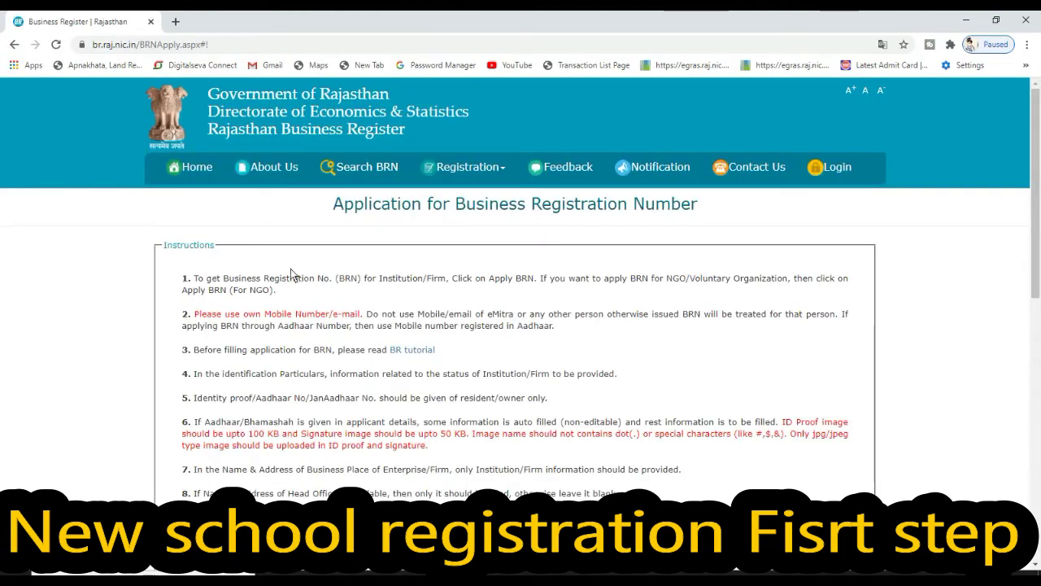
# Scroll through the BRN instructions and highlight the toll-free helpline number
pyautogui.moveTo(1036, 236); pyautogui.dragTo(1039, 311)
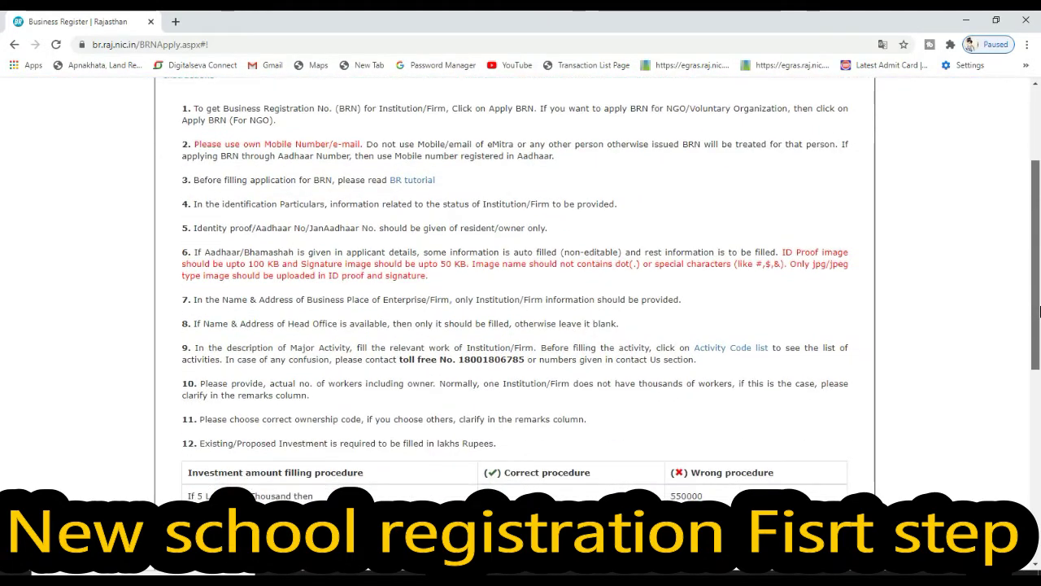
pyautogui.scroll(-1, 734, 370)
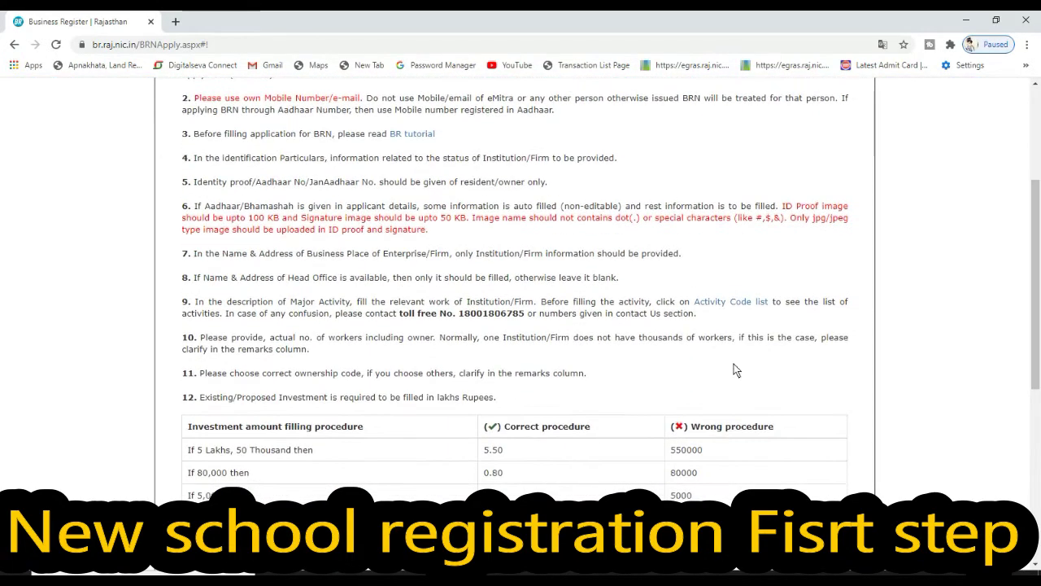
pyautogui.doubleClick(468, 318)
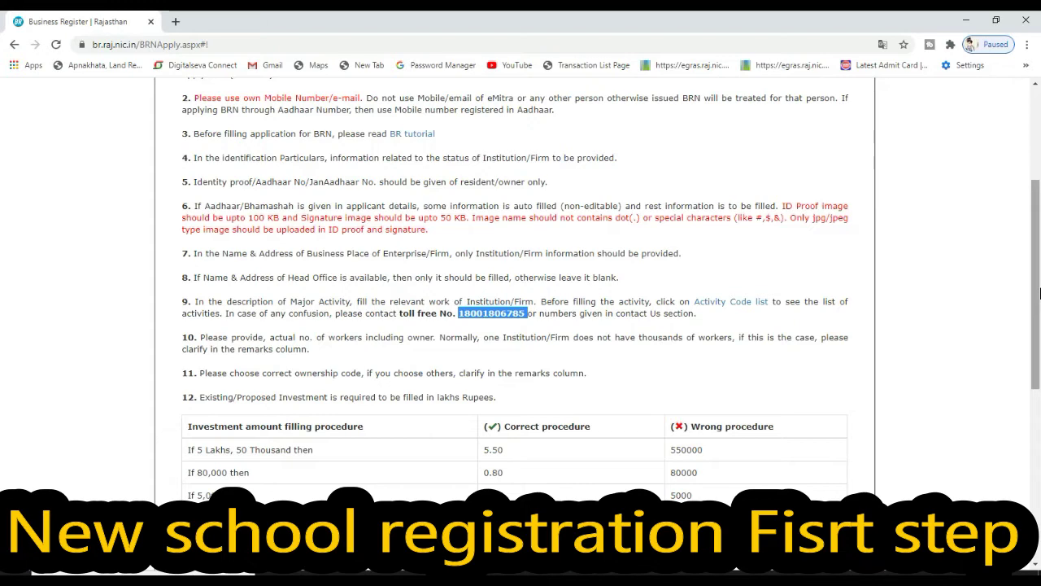
# Review the investment amount examples table, then agree to the instructions and proceed
pyautogui.moveTo(1040, 292); pyautogui.dragTo(1040, 351)
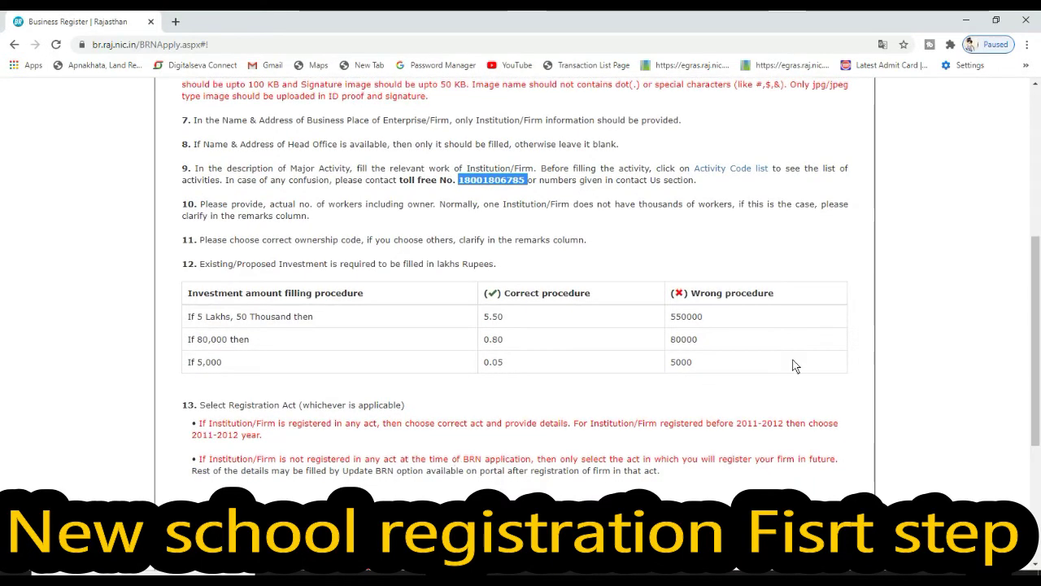
pyautogui.moveTo(1040, 309); pyautogui.dragTo(1038, 292)
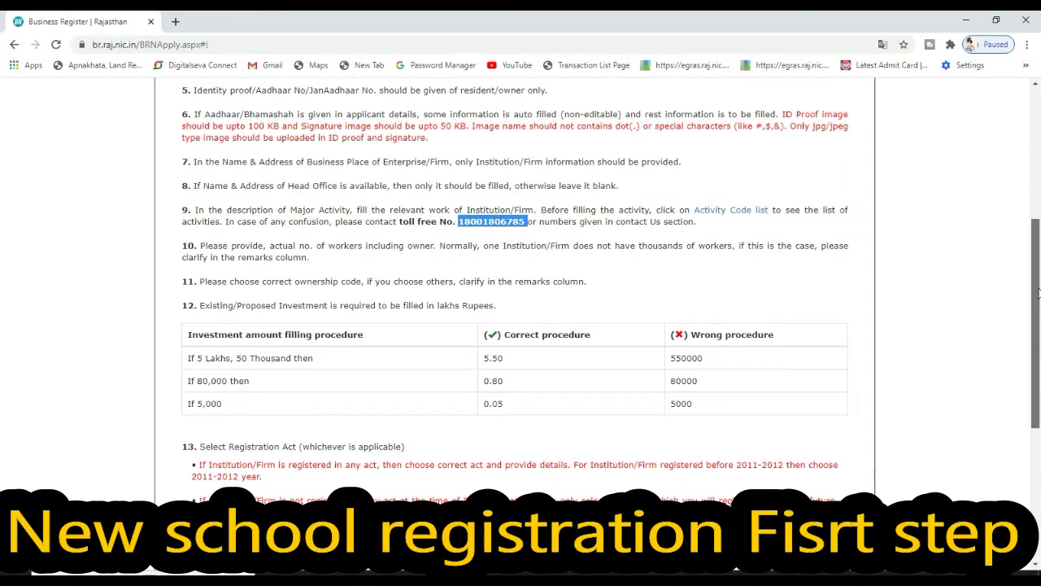
pyautogui.moveTo(1038, 293); pyautogui.dragTo(1039, 357)
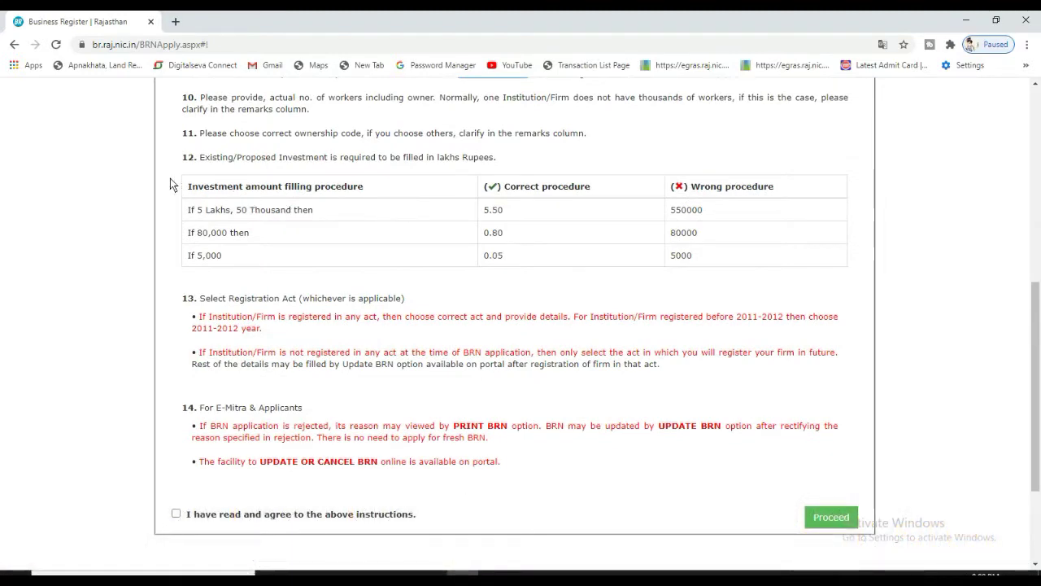
pyautogui.moveTo(186, 186); pyautogui.dragTo(714, 251)
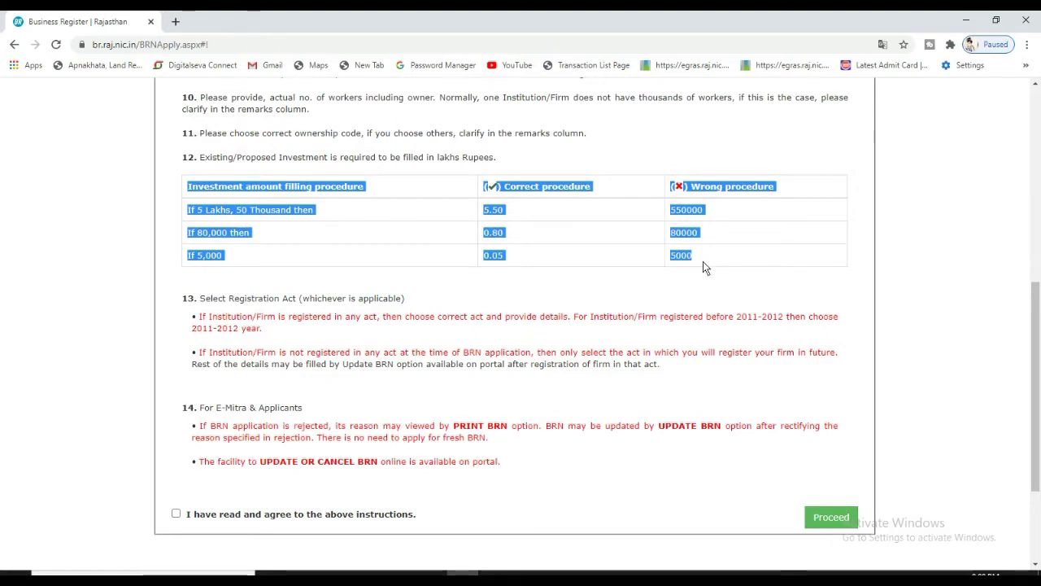
pyautogui.click(704, 262)
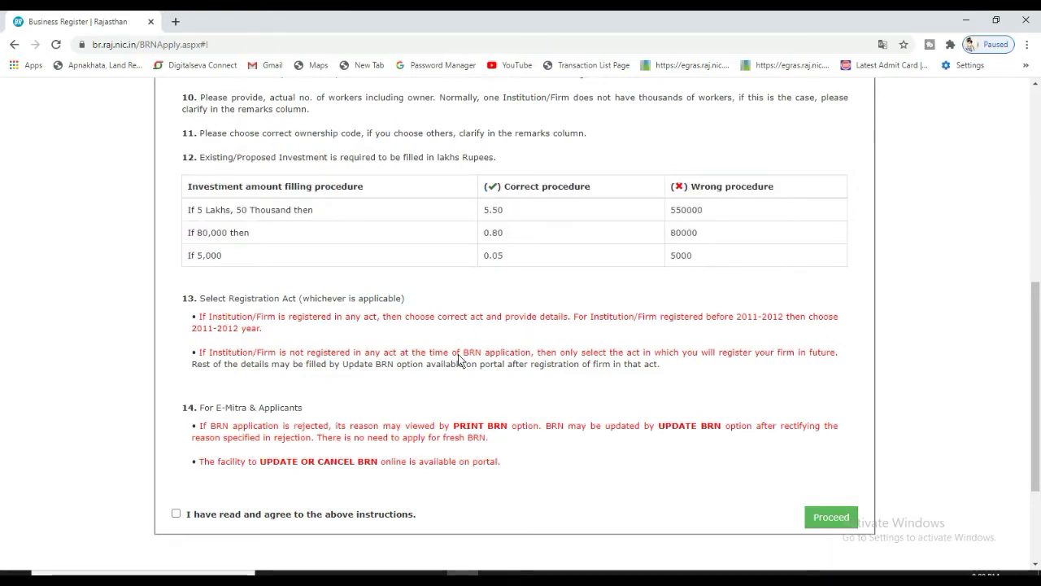
pyautogui.click(175, 515)
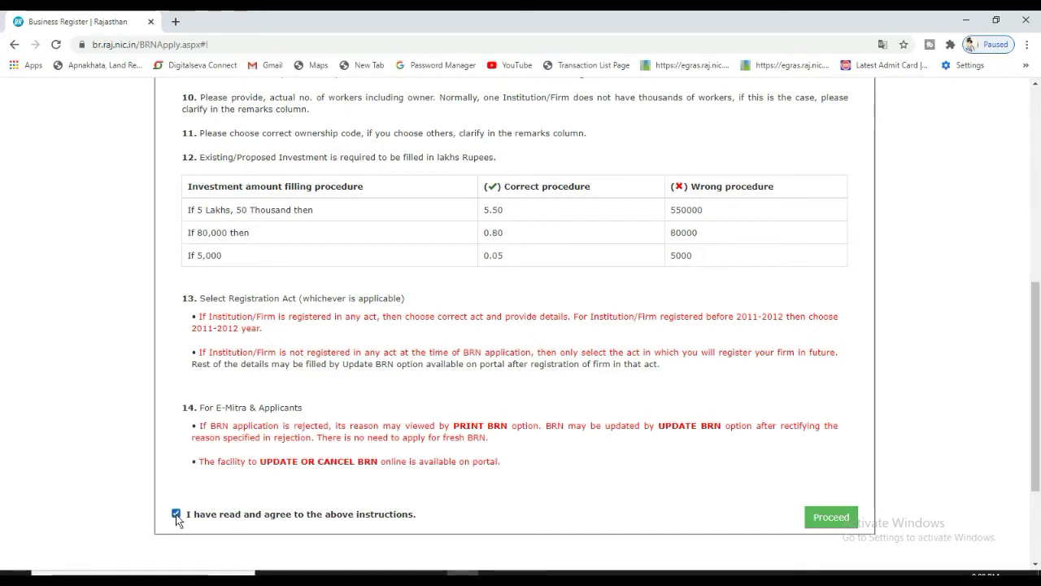
pyautogui.click(836, 512)
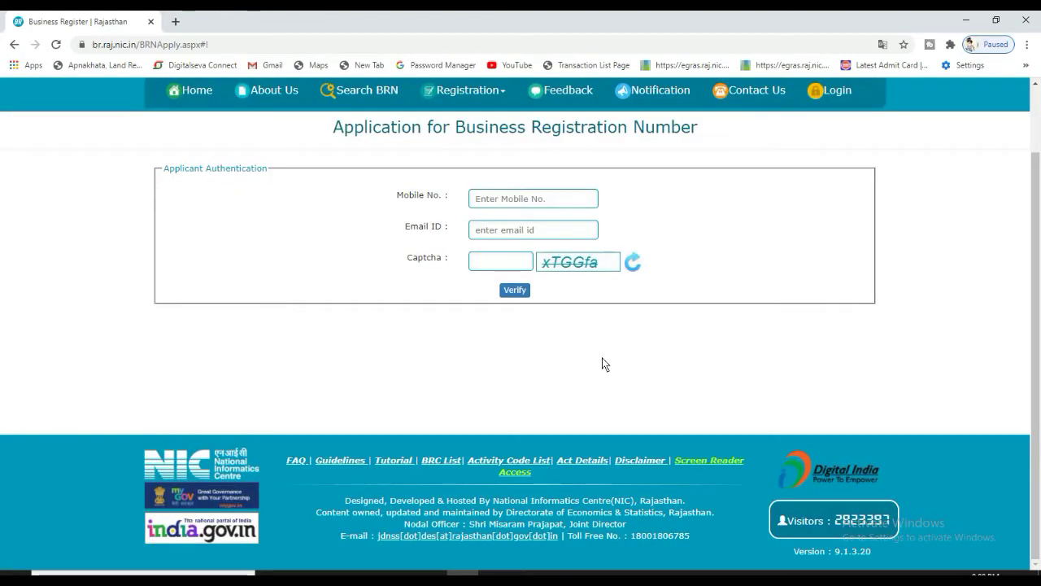
# Verify the applicant's mobile number, e-mail and captcha, then submit the received OTP
pyautogui.click(517, 206)
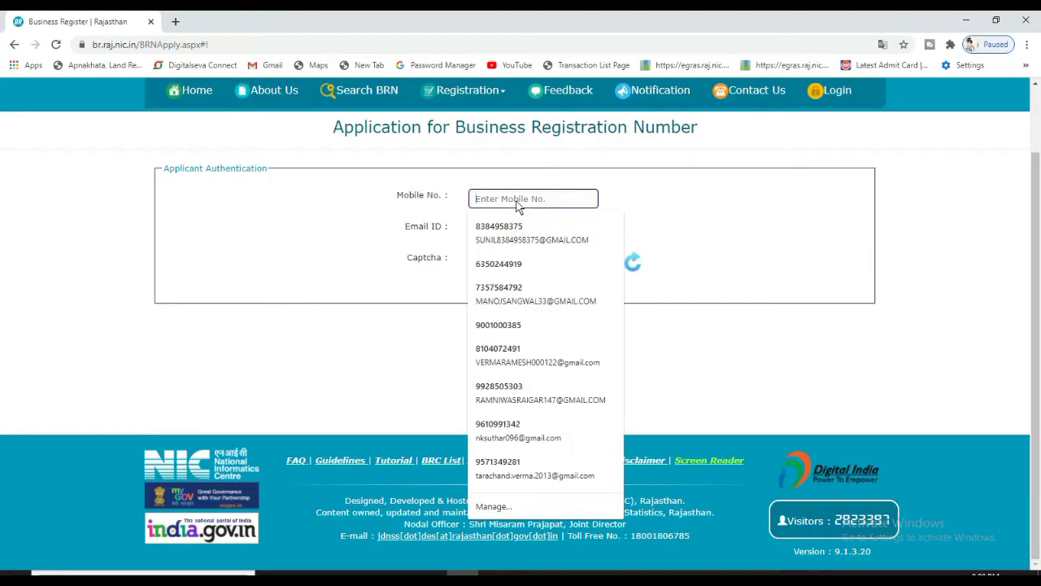
pyautogui.click(651, 193)
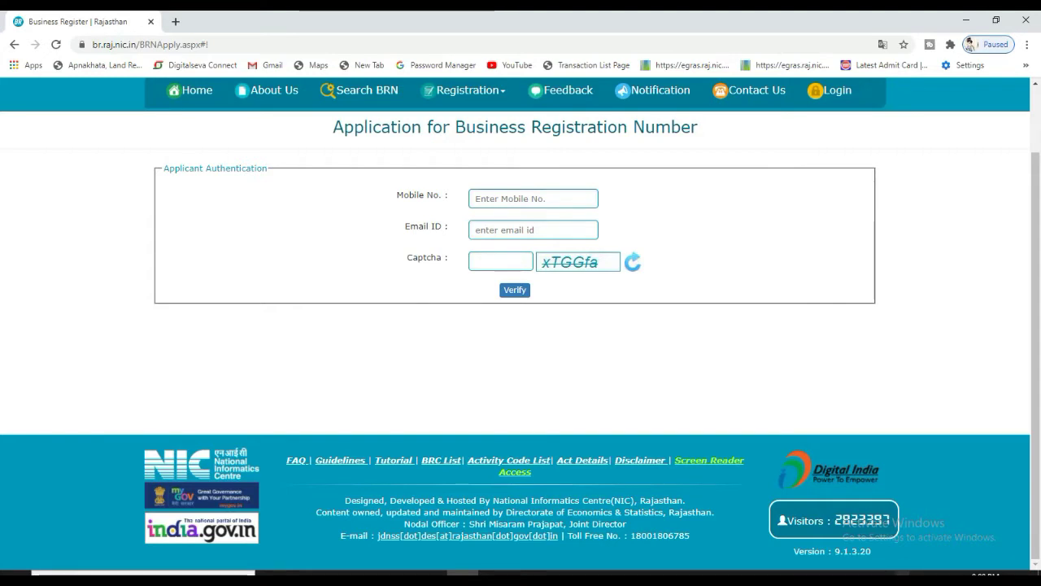
pyautogui.click(908, 572)
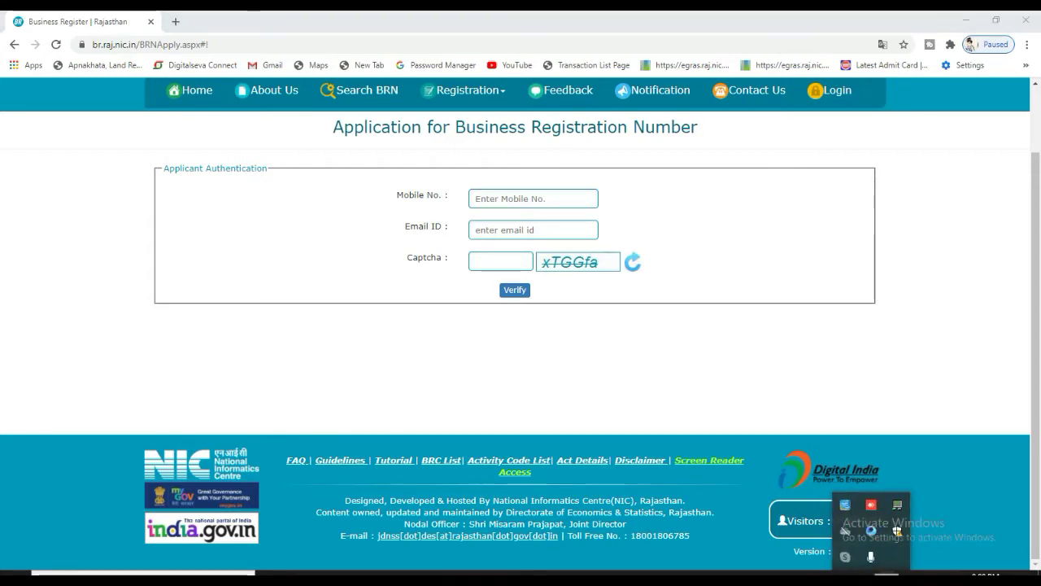
pyautogui.click(897, 530)
pyautogui.click(950, 535)
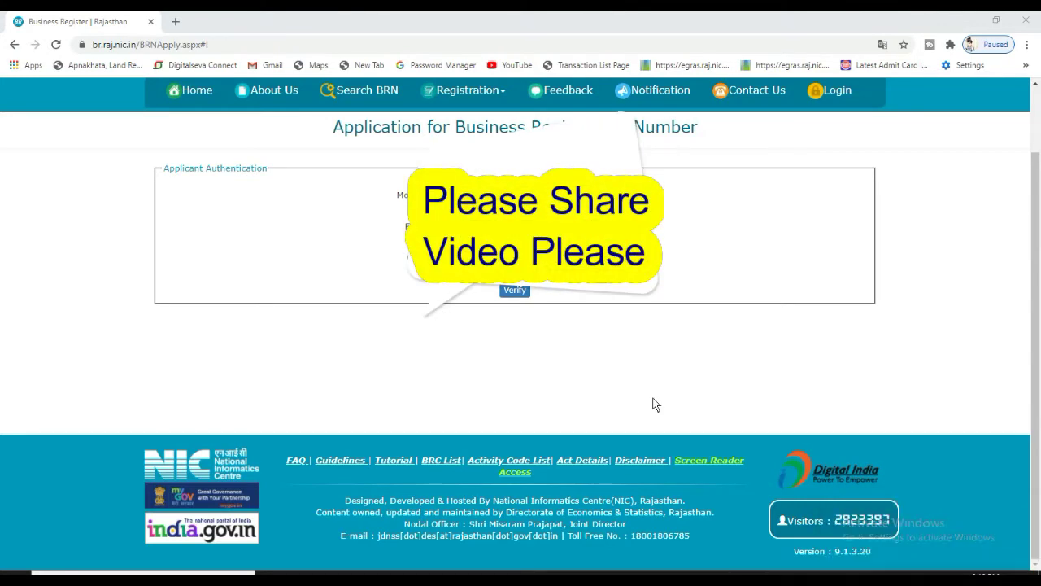
pyautogui.click(524, 295)
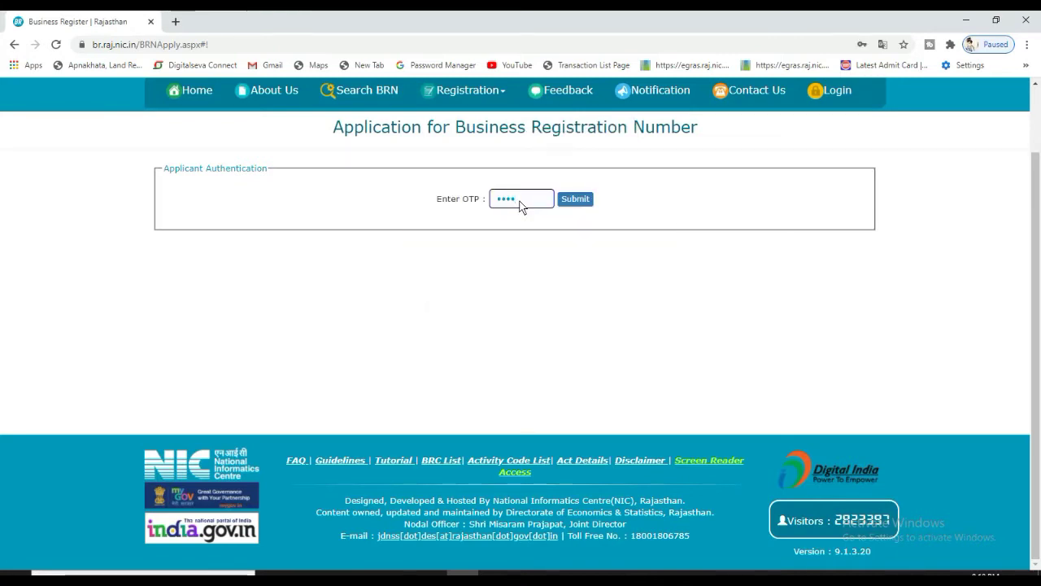
pyautogui.write('1')
pyautogui.click(586, 200)
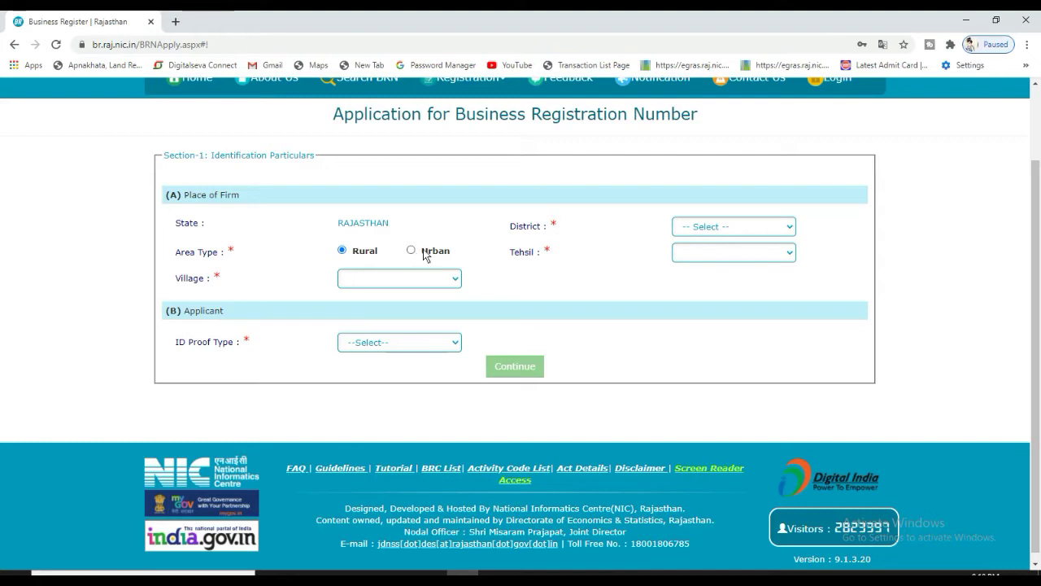
# Choose HANUMANGARH district, Urban area, Rawatsar tehsil, RAWATSAR town and enter ward 02
pyautogui.click(742, 228)
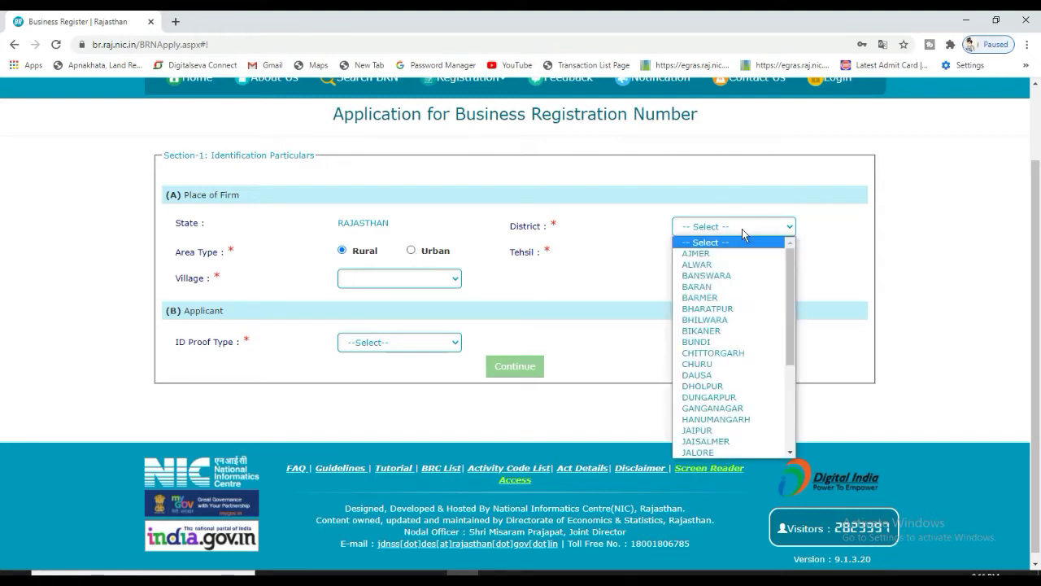
pyautogui.click(732, 419)
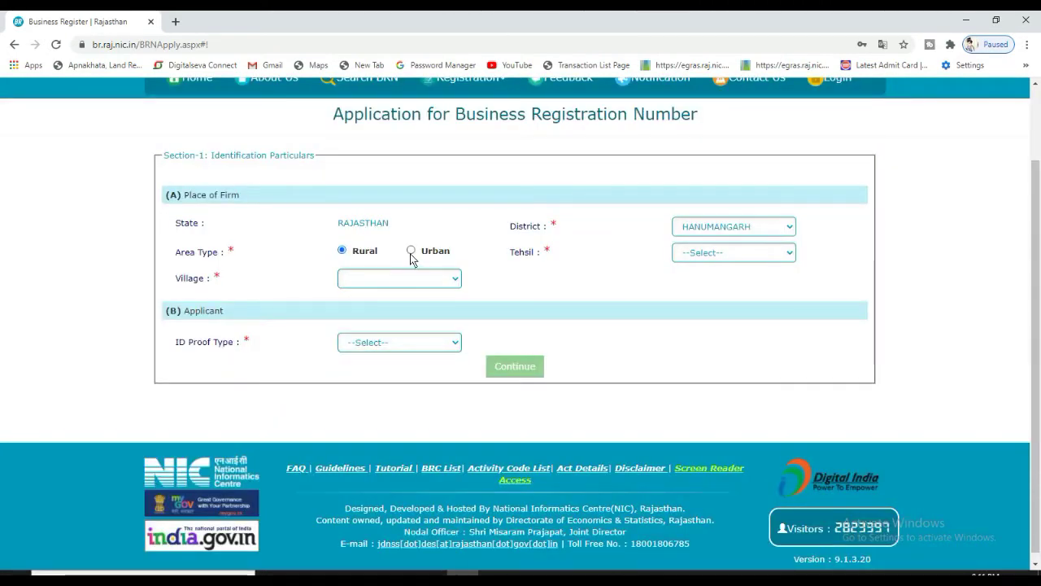
pyautogui.click(411, 248)
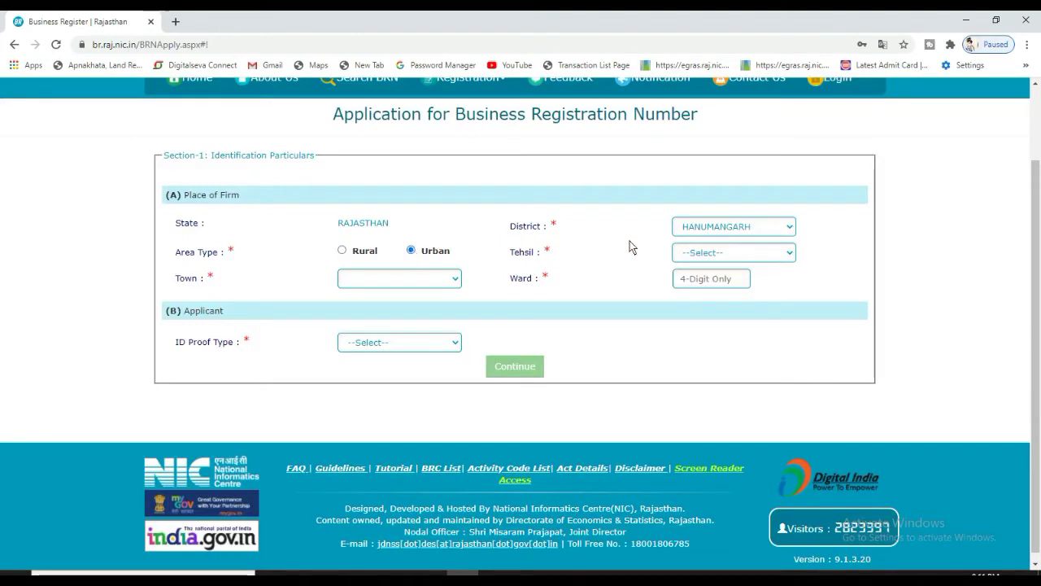
pyautogui.click(699, 257)
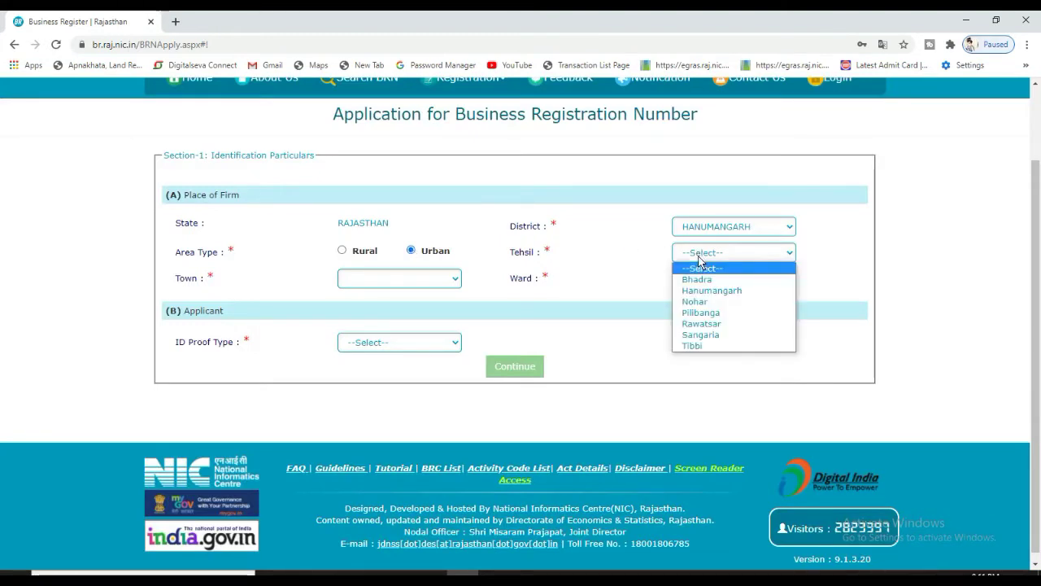
pyautogui.click(702, 323)
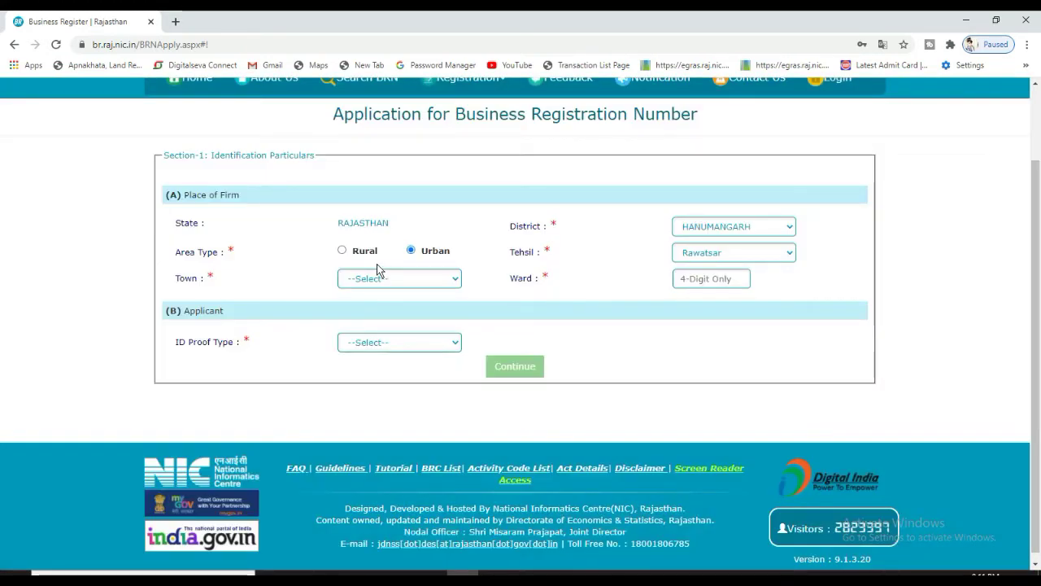
pyautogui.click(379, 274)
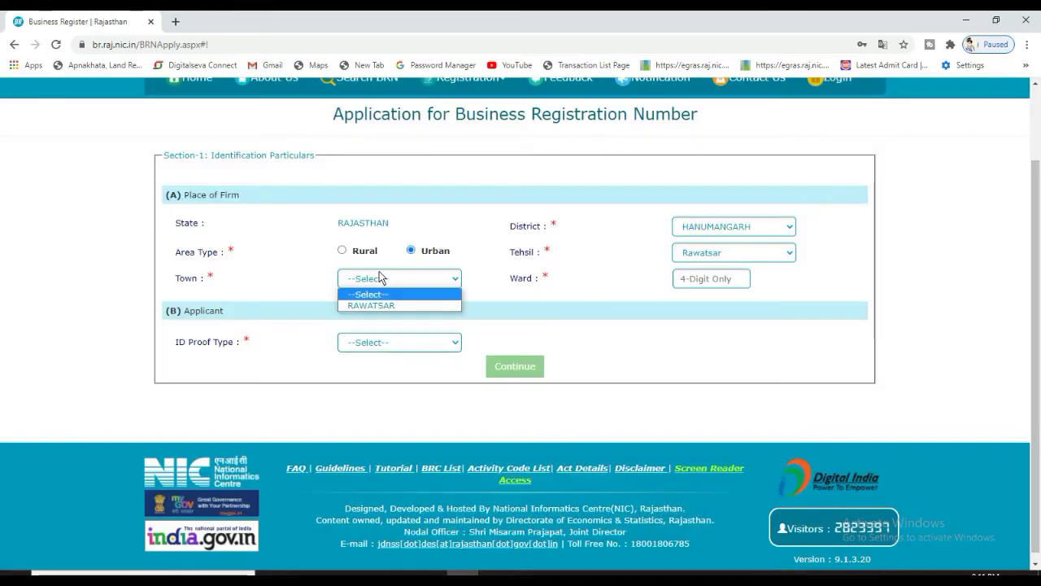
pyautogui.click(378, 304)
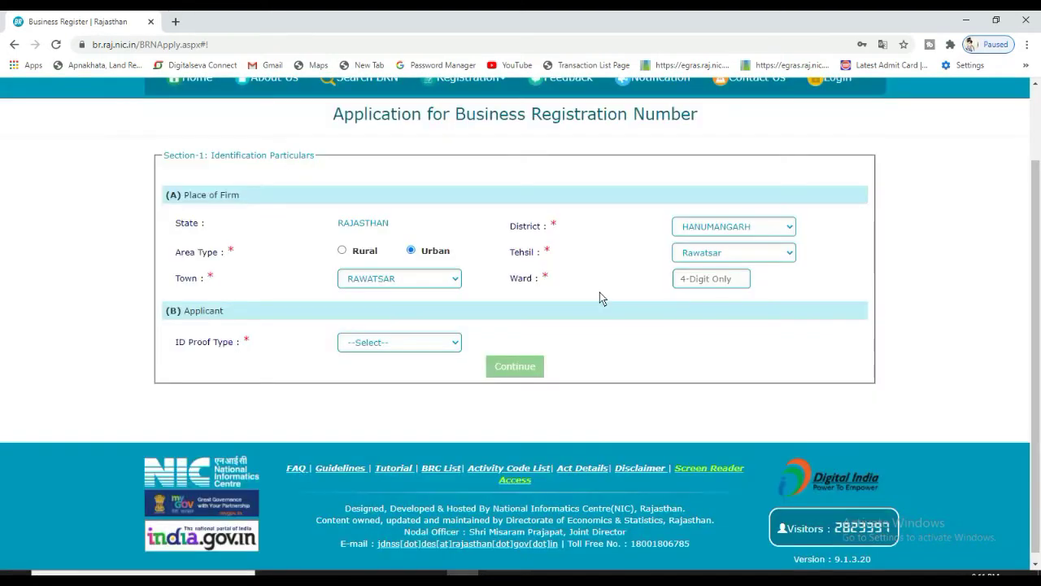
pyautogui.click(700, 285)
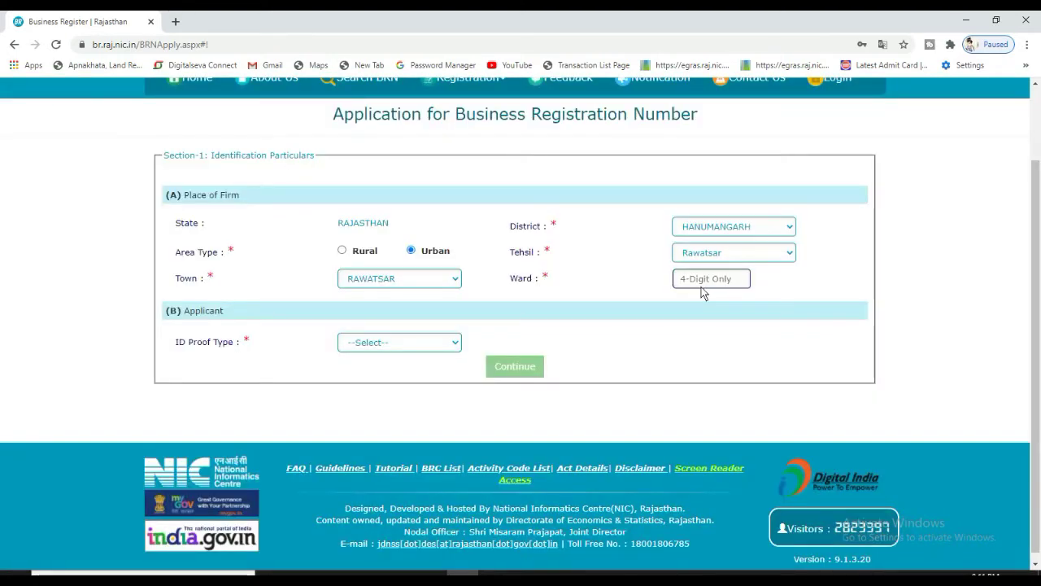
pyautogui.write('02')
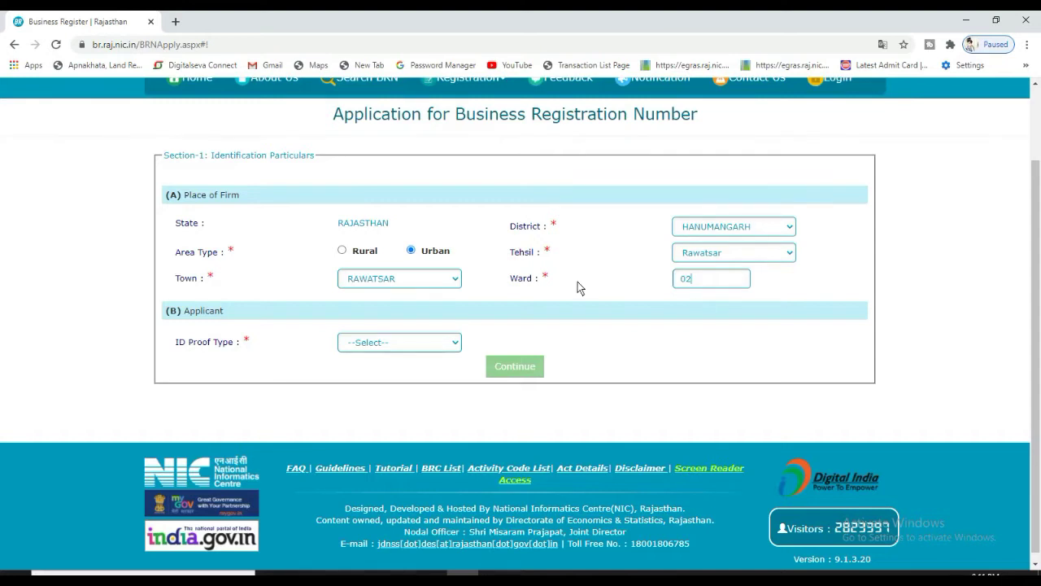
pyautogui.doubleClick(544, 278)
pyautogui.click(204, 349)
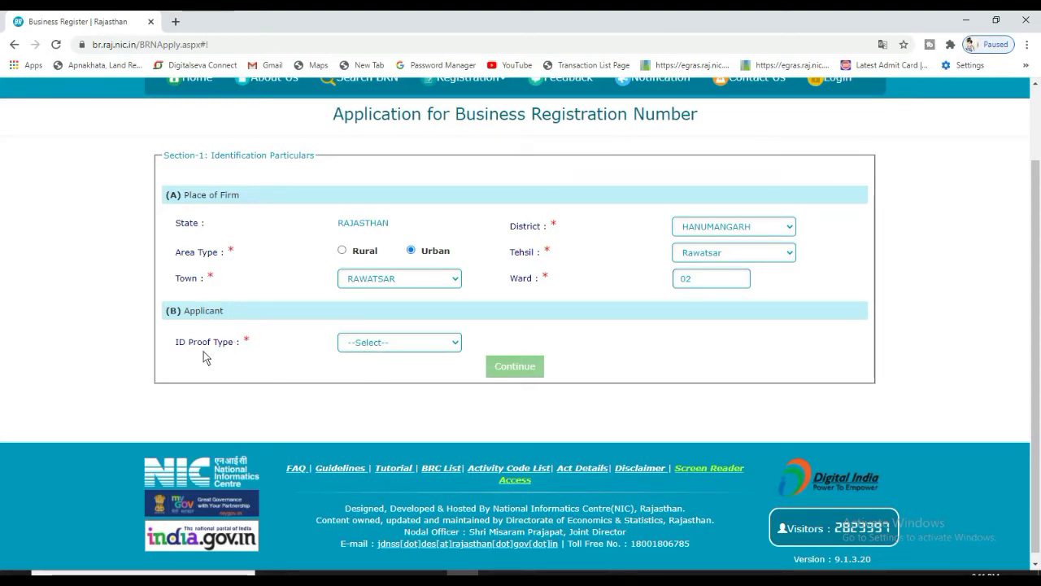
# Try the ID proof options, including ID Proof with Voter ID, before settling on Aadhar Card
pyautogui.click(387, 340)
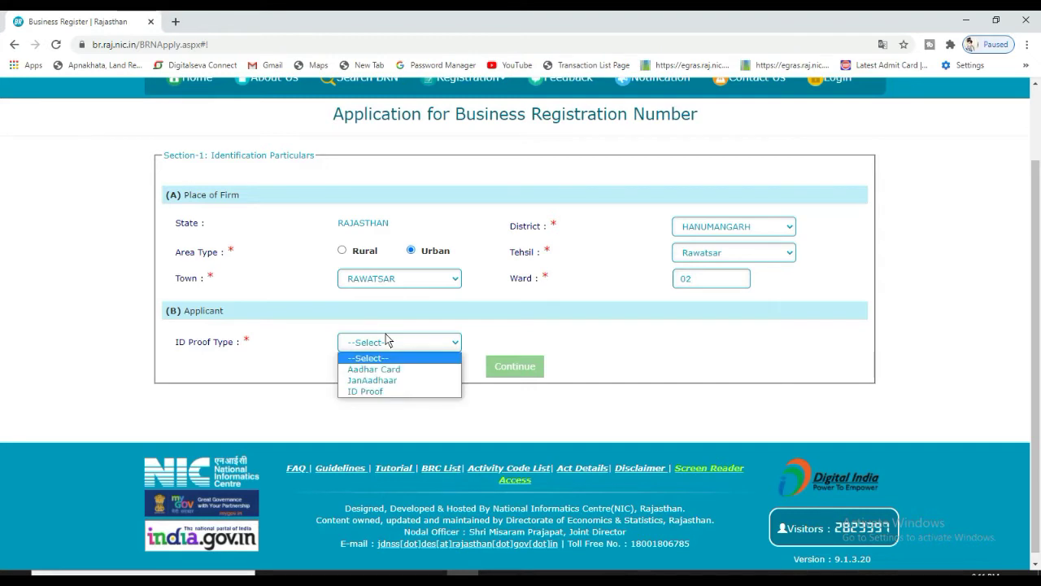
pyautogui.click(397, 374)
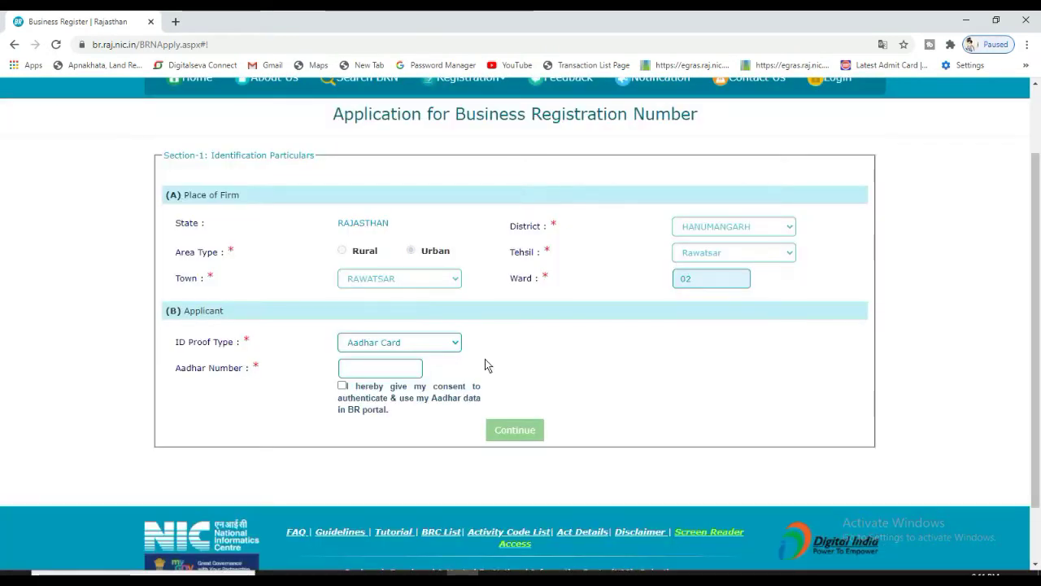
pyautogui.click(399, 367)
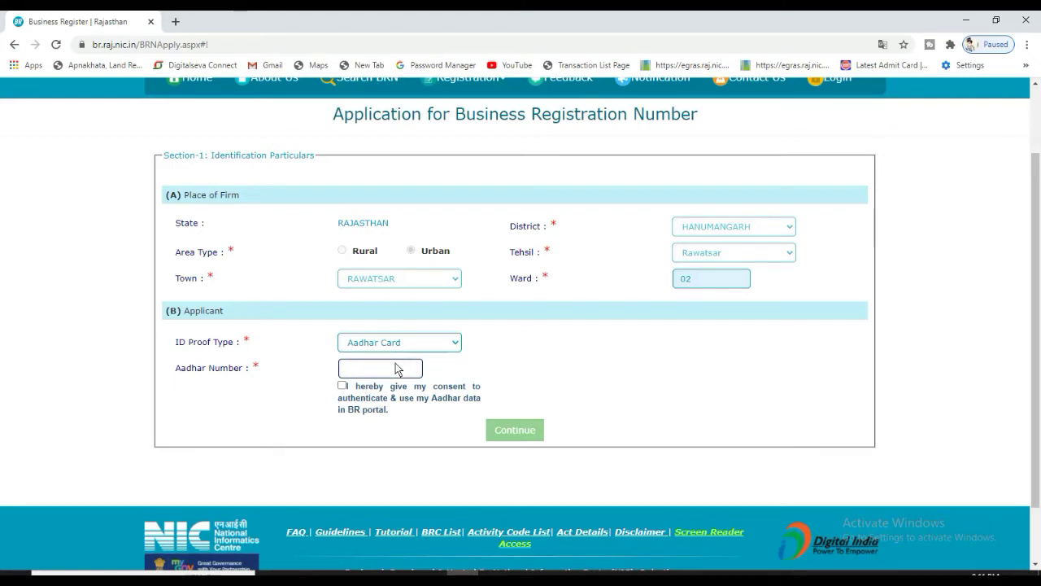
pyautogui.click(380, 342)
pyautogui.click(363, 392)
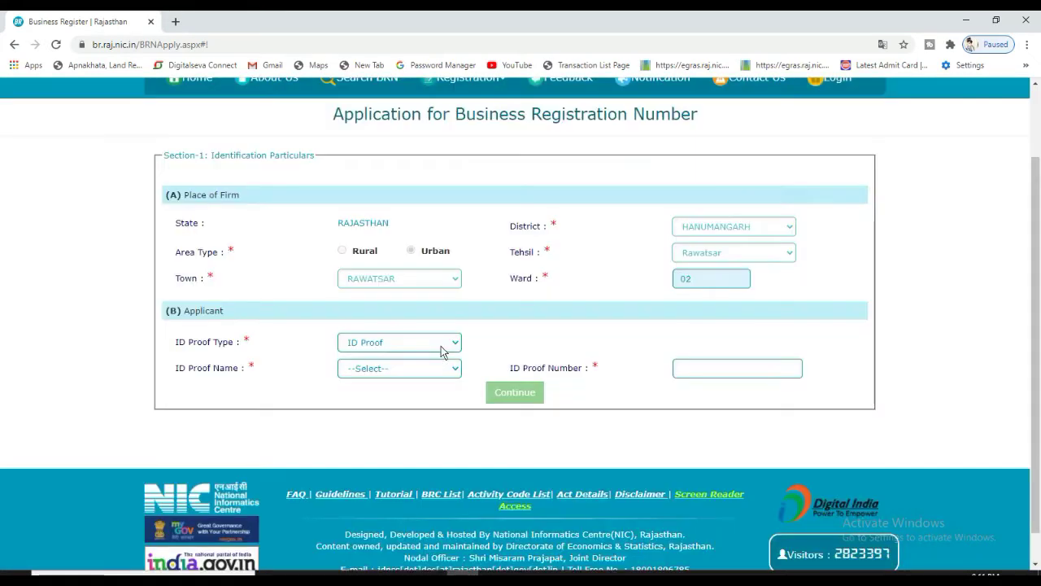
pyautogui.click(405, 371)
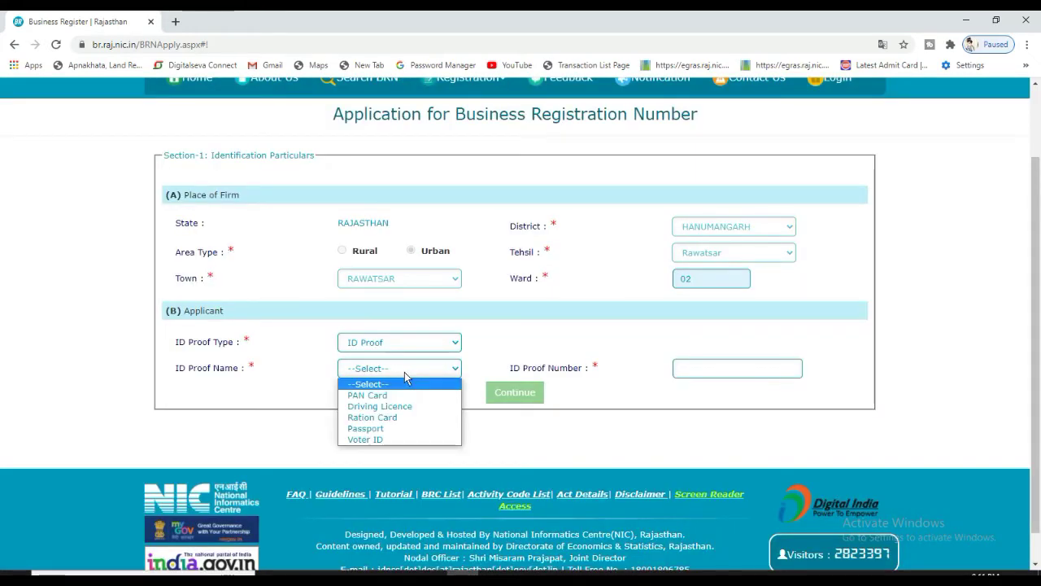
pyautogui.click(388, 438)
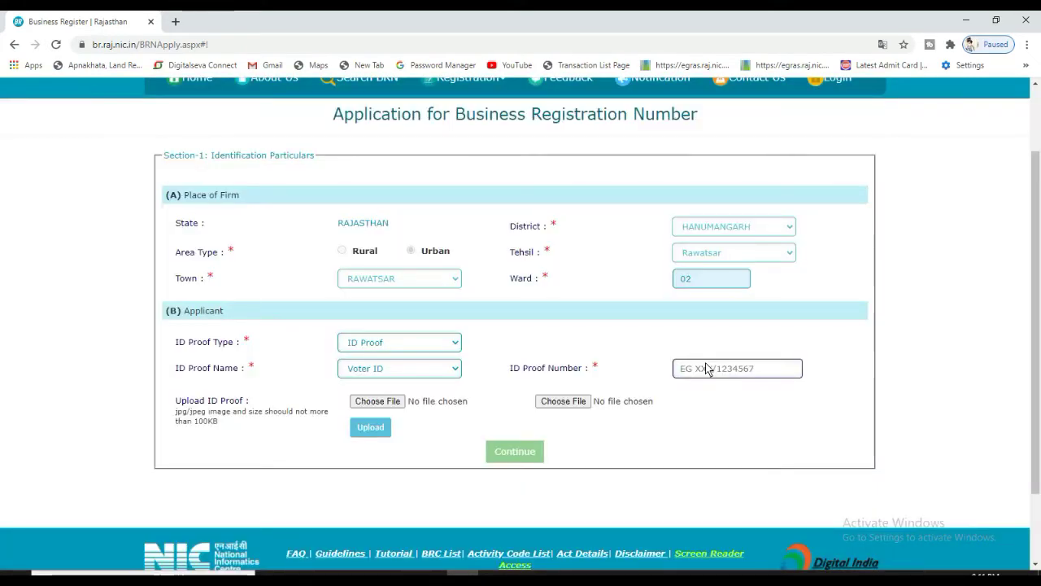
pyautogui.click(430, 370)
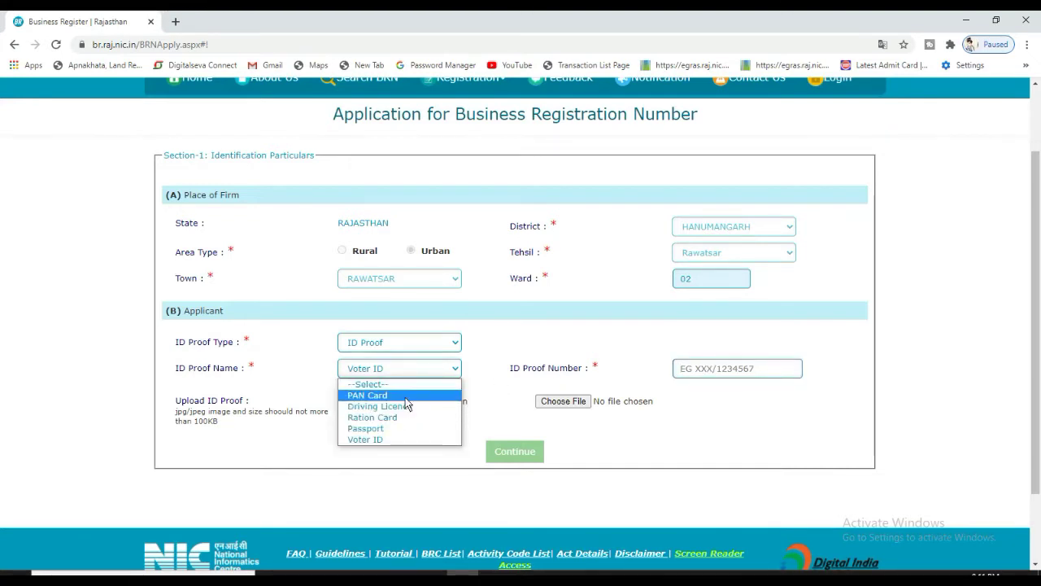
pyautogui.click(399, 344)
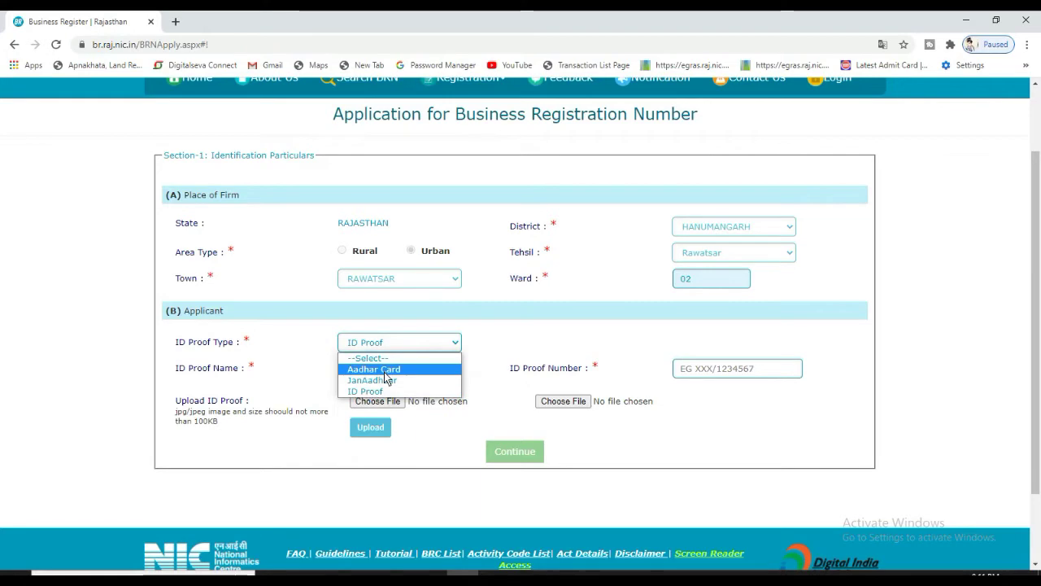
pyautogui.click(385, 370)
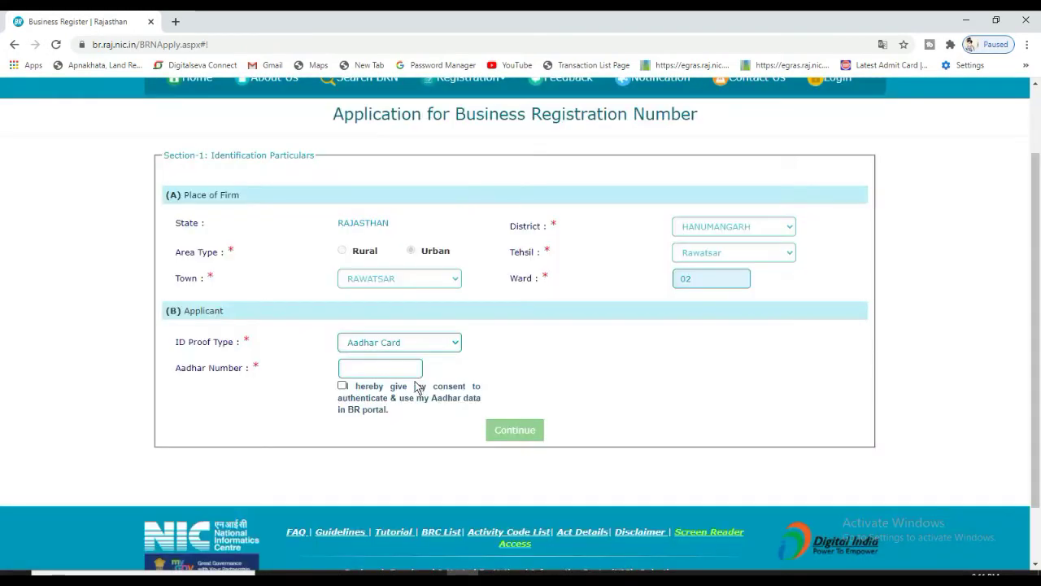
# Enter the applicant's Aadhaar number, give consent and request an OTP
pyautogui.click(398, 370)
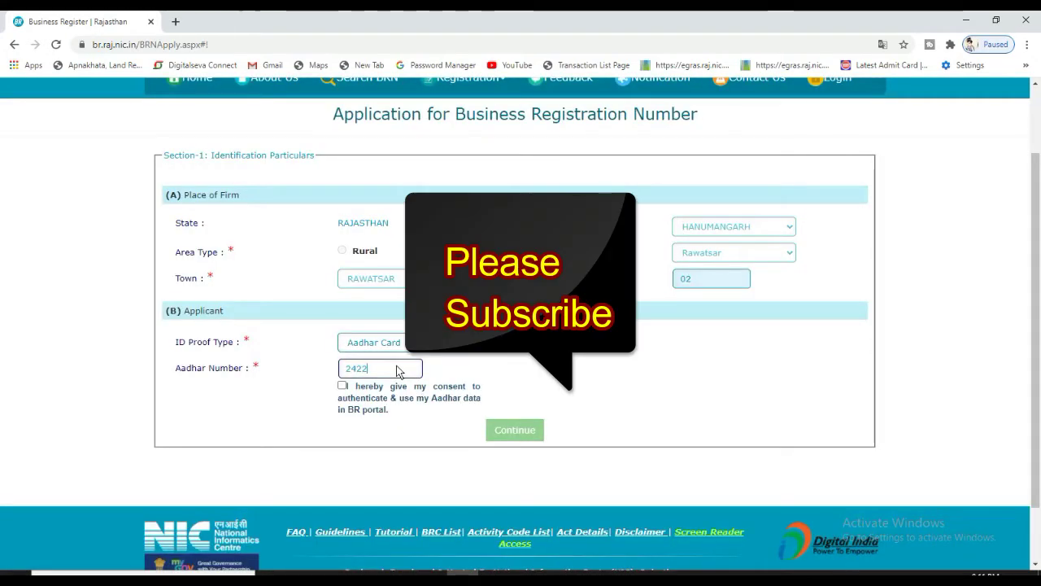
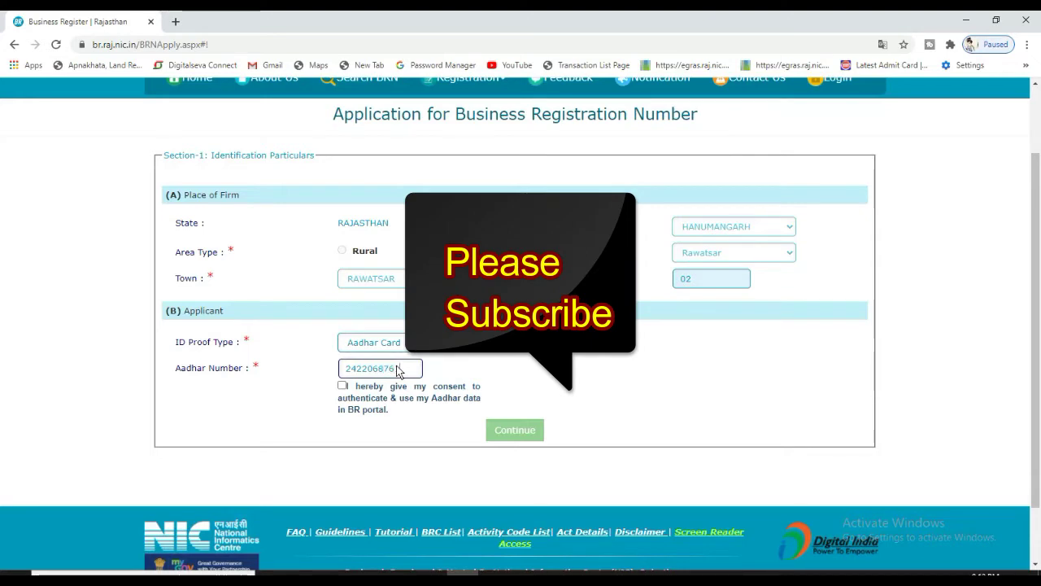
pyautogui.click(350, 390)
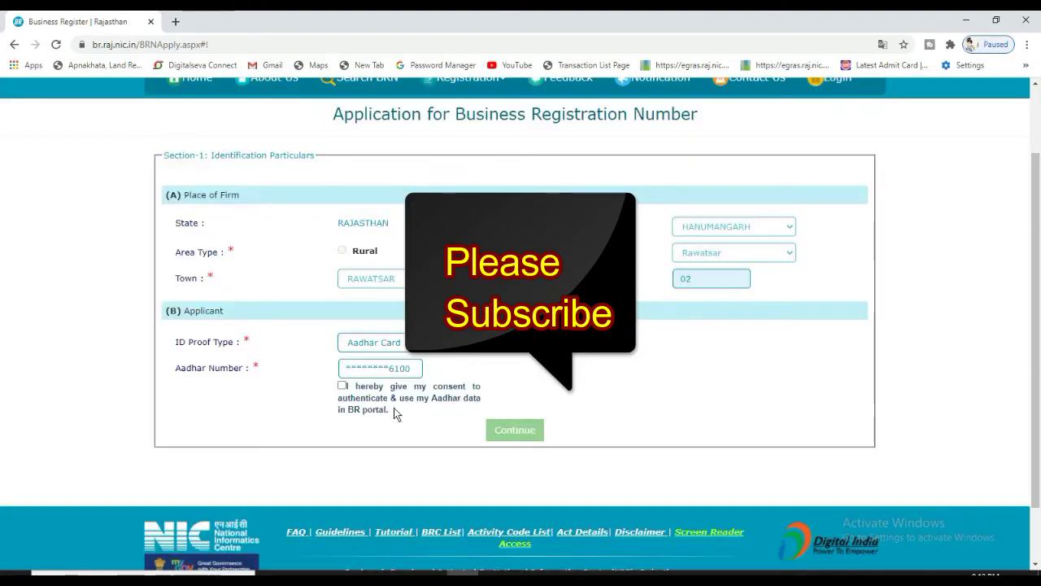
pyautogui.click(343, 385)
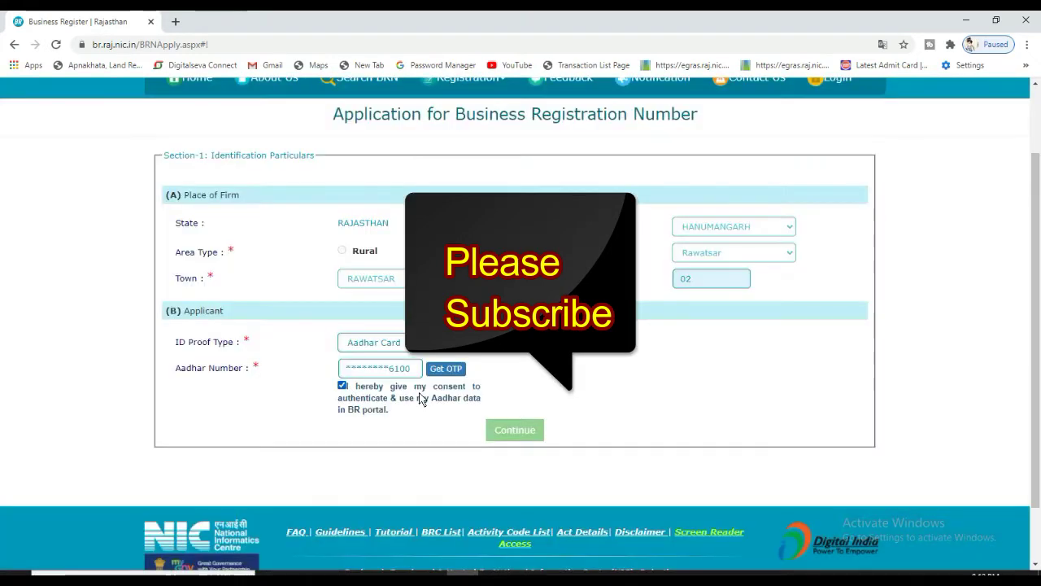
pyautogui.click(443, 370)
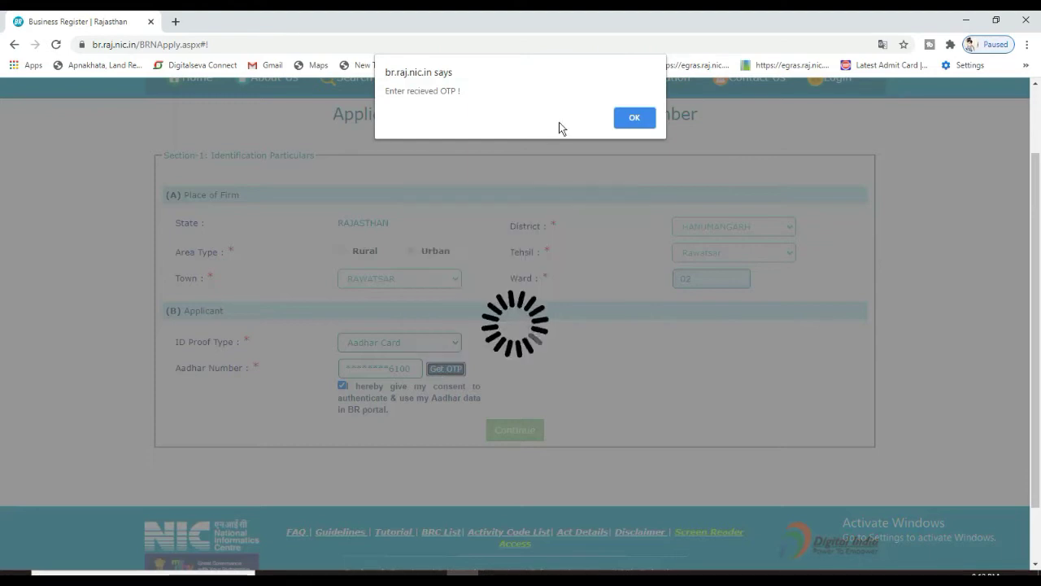
# Enter the received OTP to verify the Aadhaar number and acknowledge the success alert
pyautogui.click(636, 118)
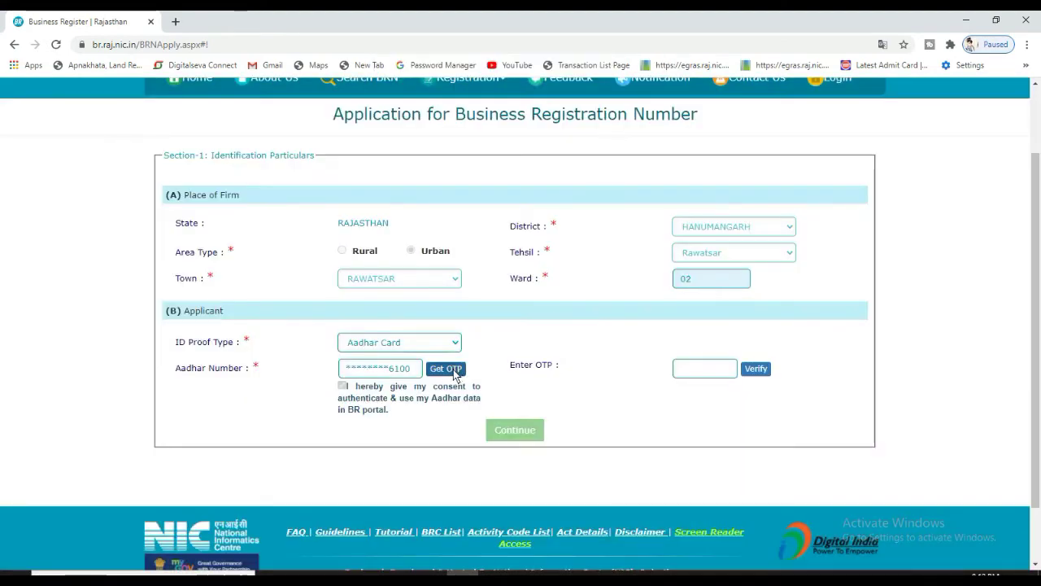
pyautogui.click(703, 371)
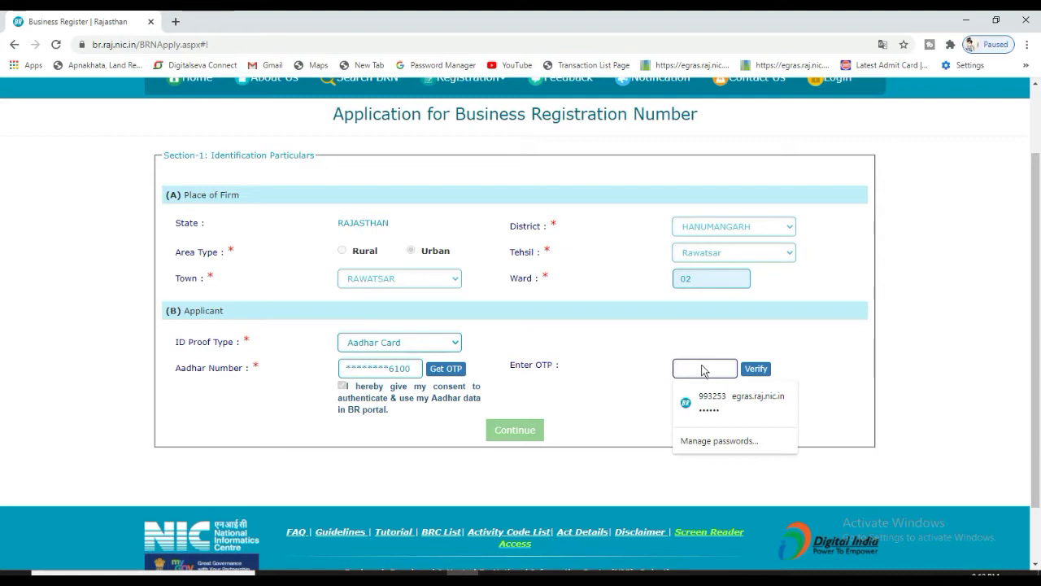
pyautogui.write('1')
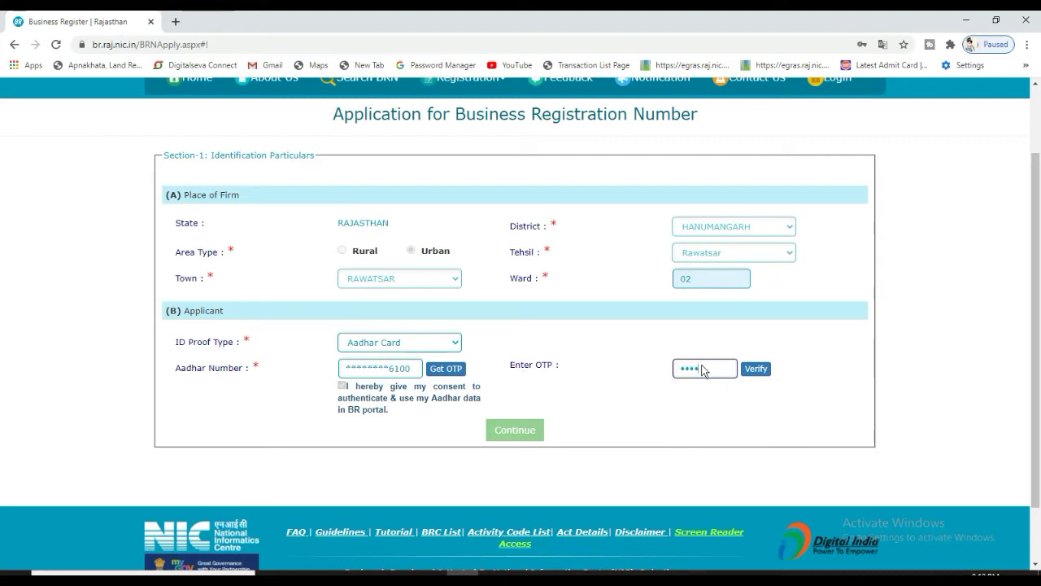
pyautogui.write('11')
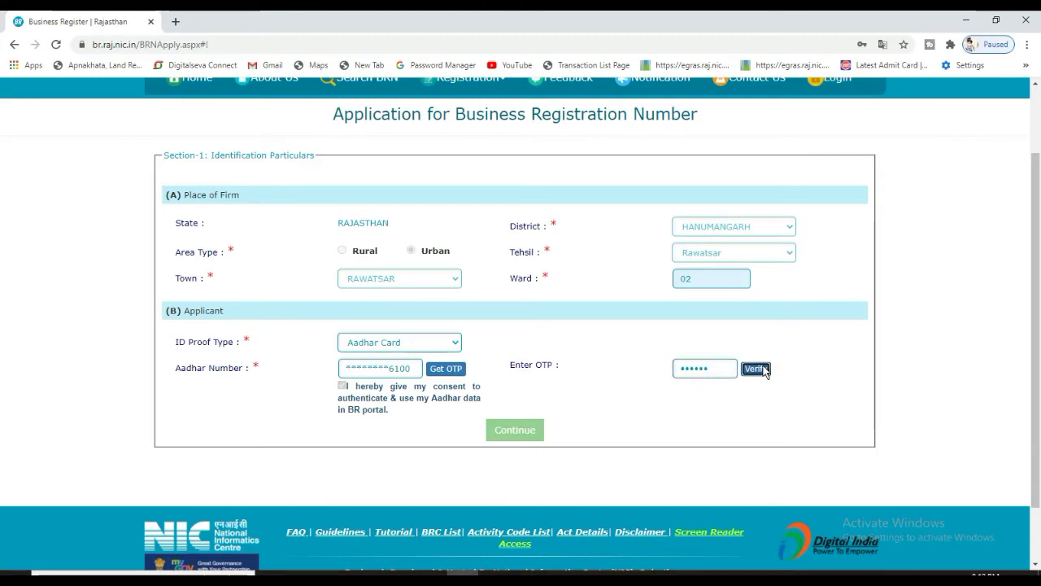
pyautogui.click(756, 368)
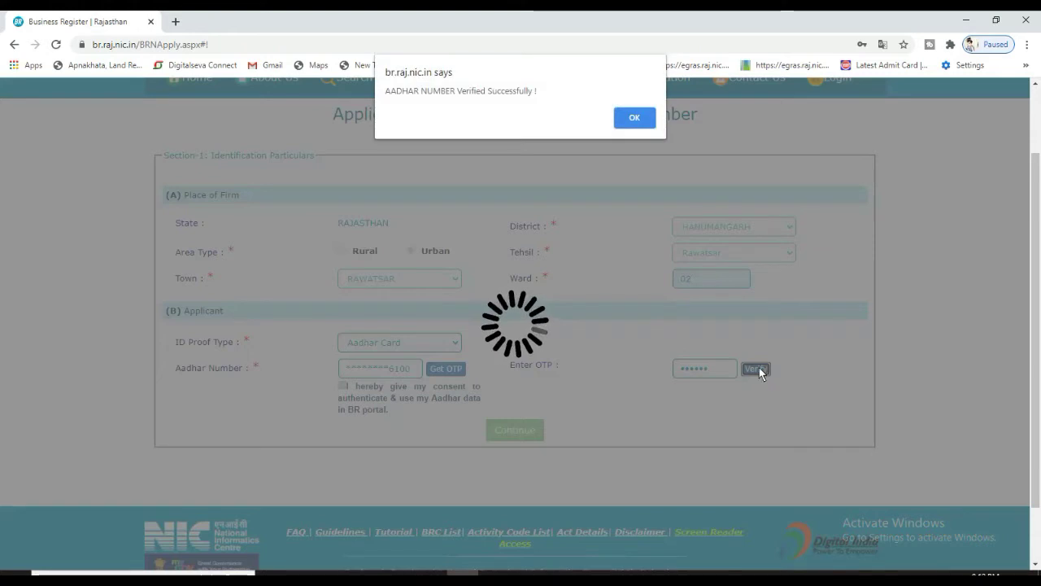
pyautogui.moveTo(396, 91); pyautogui.dragTo(510, 90)
pyautogui.click(642, 121)
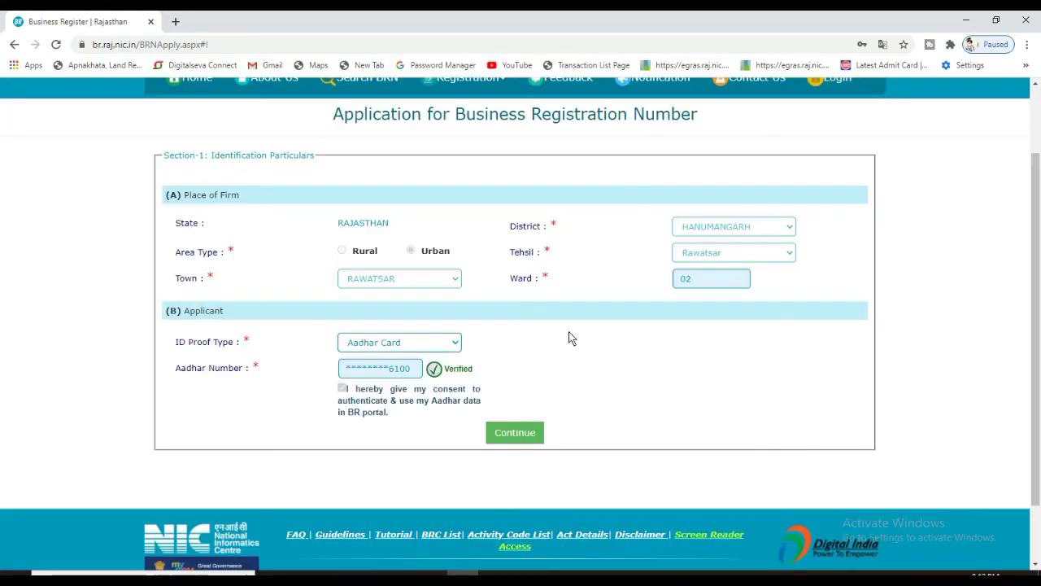
# Continue to Section 2 and review the signature upload requirement
pyautogui.click(523, 435)
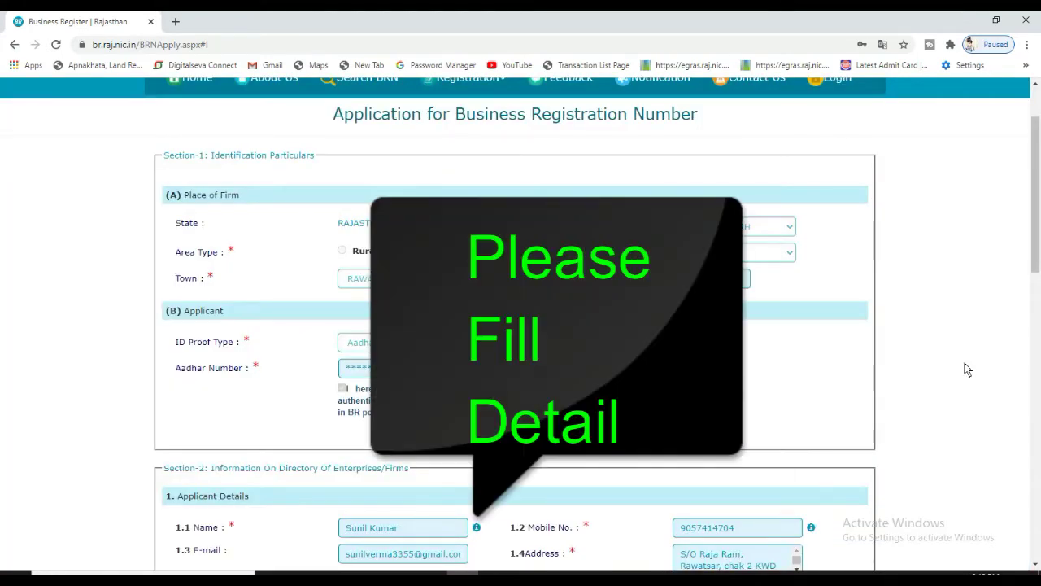
pyautogui.moveTo(1036, 240); pyautogui.dragTo(1040, 357)
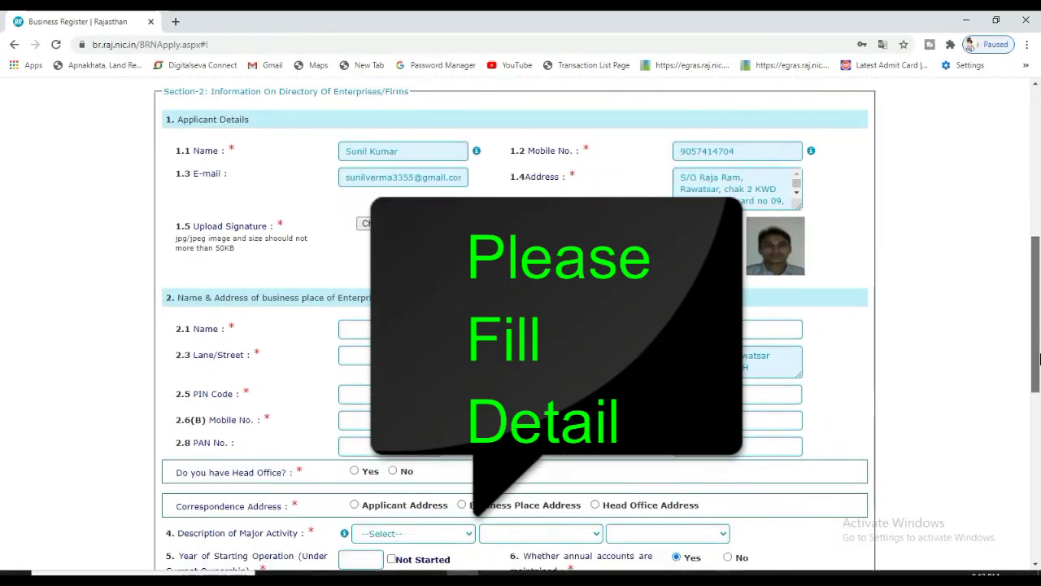
pyautogui.scroll(-1, 855, 377)
pyautogui.scroll(1, 855, 377)
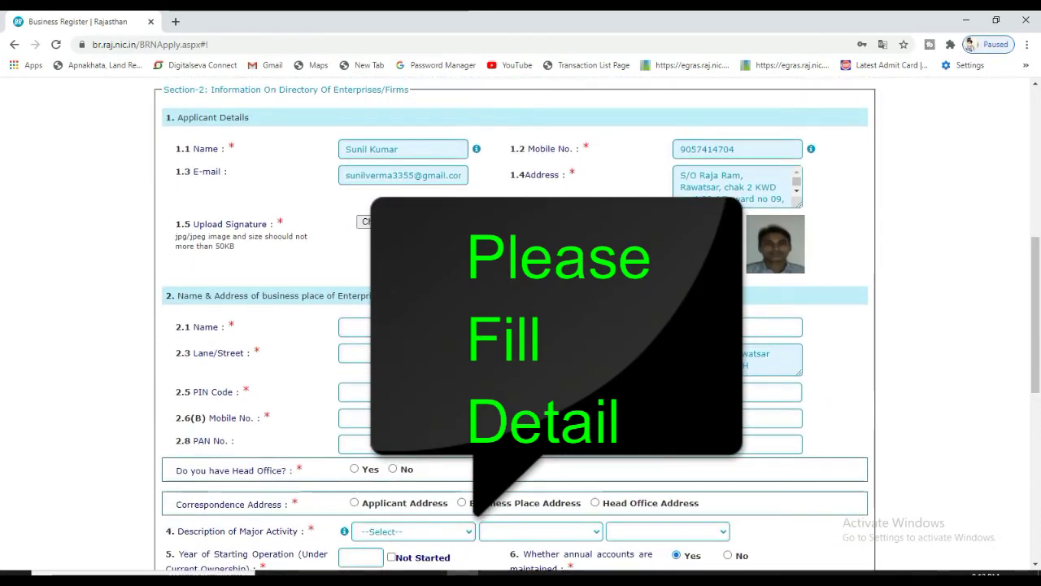
pyautogui.moveTo(194, 225); pyautogui.dragTo(259, 238)
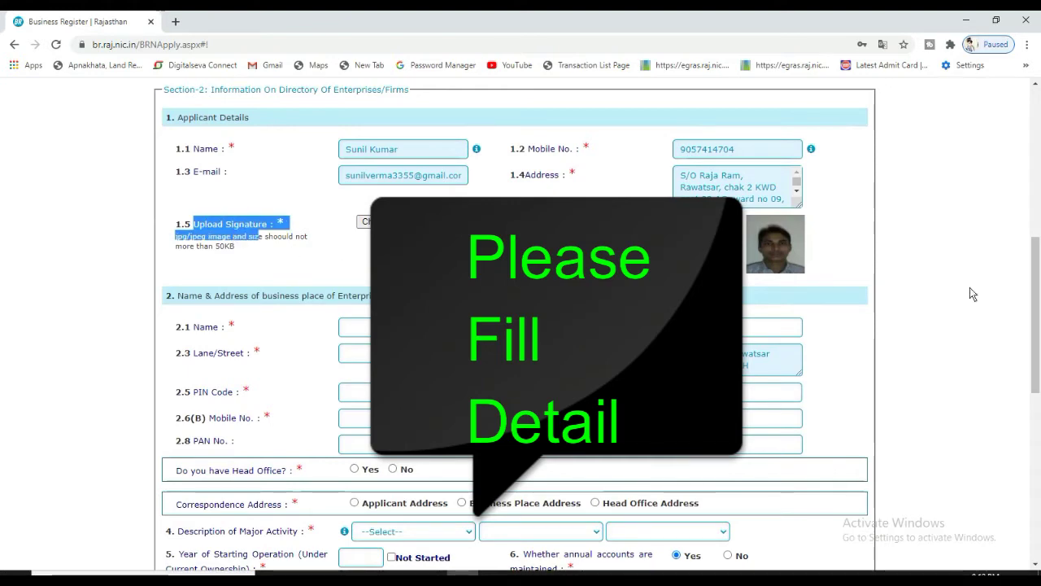
pyautogui.moveTo(1037, 326); pyautogui.dragTo(1037, 365)
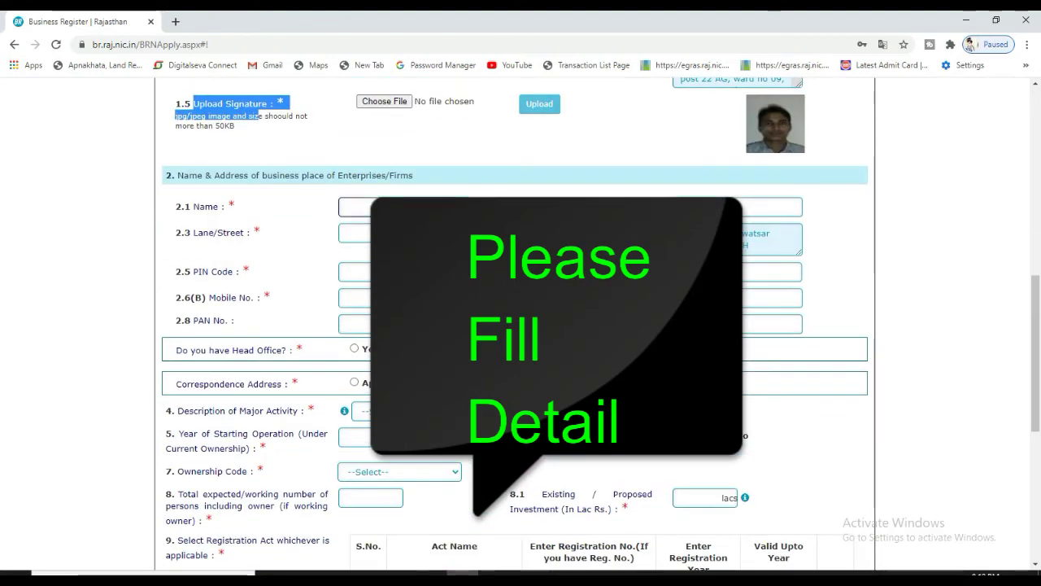
# Review the business place name and address block and click into the 2.1 Name field
pyautogui.moveTo(174, 177); pyautogui.dragTo(399, 192)
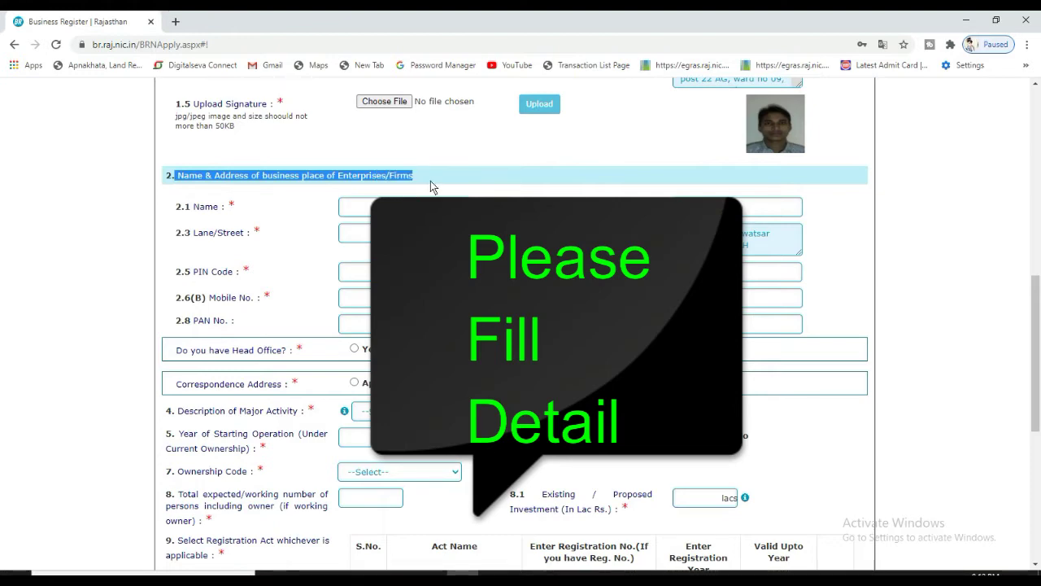
pyautogui.scroll(2, 1040, 312)
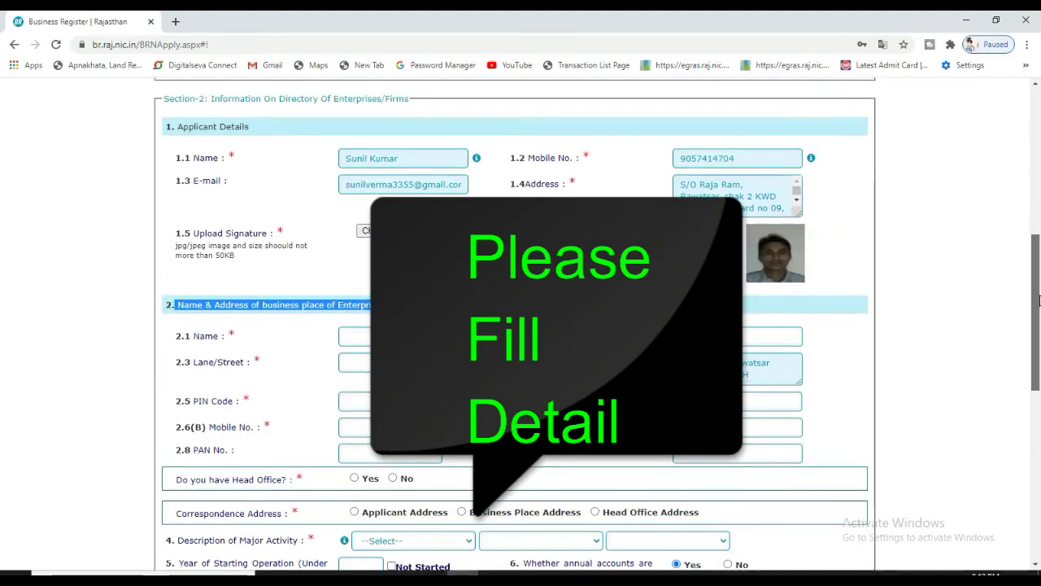
pyautogui.scroll(-2, 1040, 312)
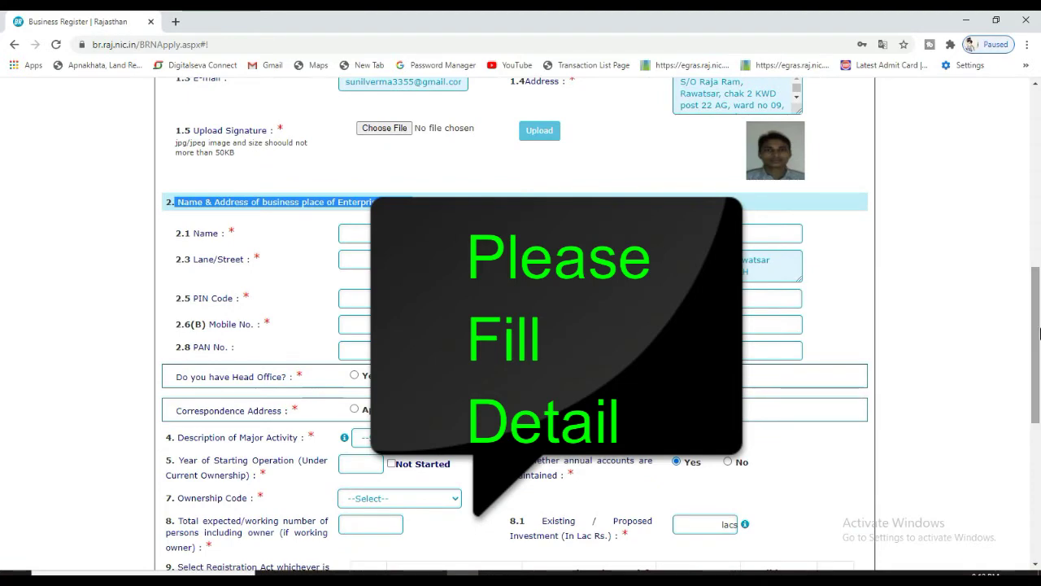
pyautogui.click(350, 234)
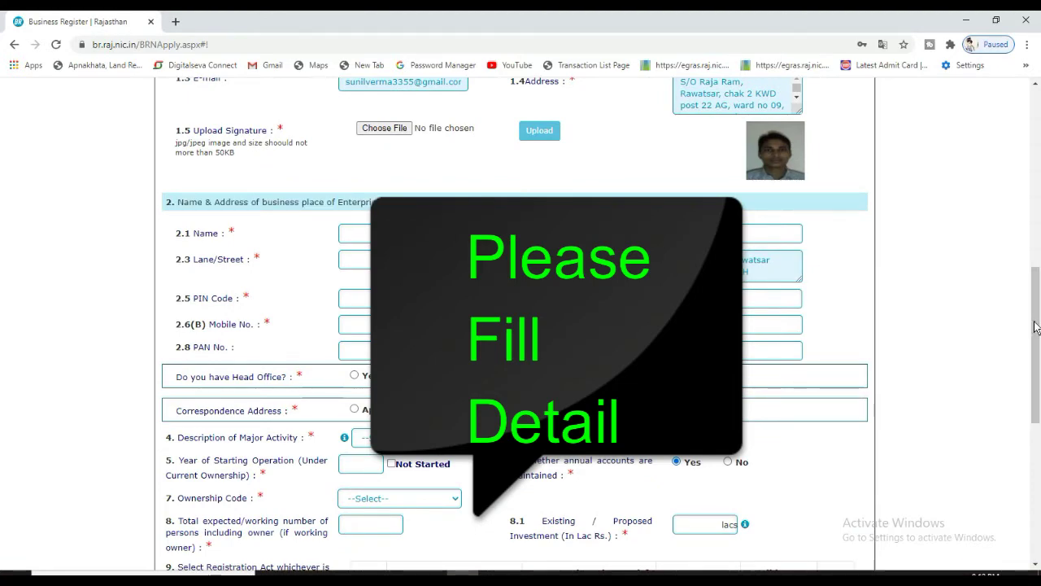
pyautogui.scroll(-1, 1040, 345)
pyautogui.scroll(-1, 1040, 345)
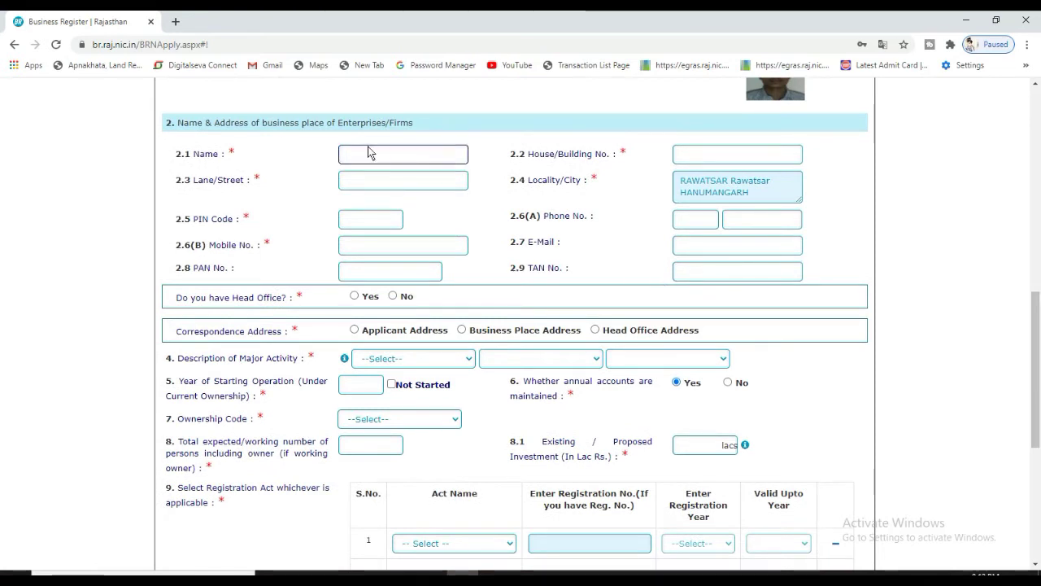
# Move through the house number and business e-mail fields down to the head office question
pyautogui.click(716, 155)
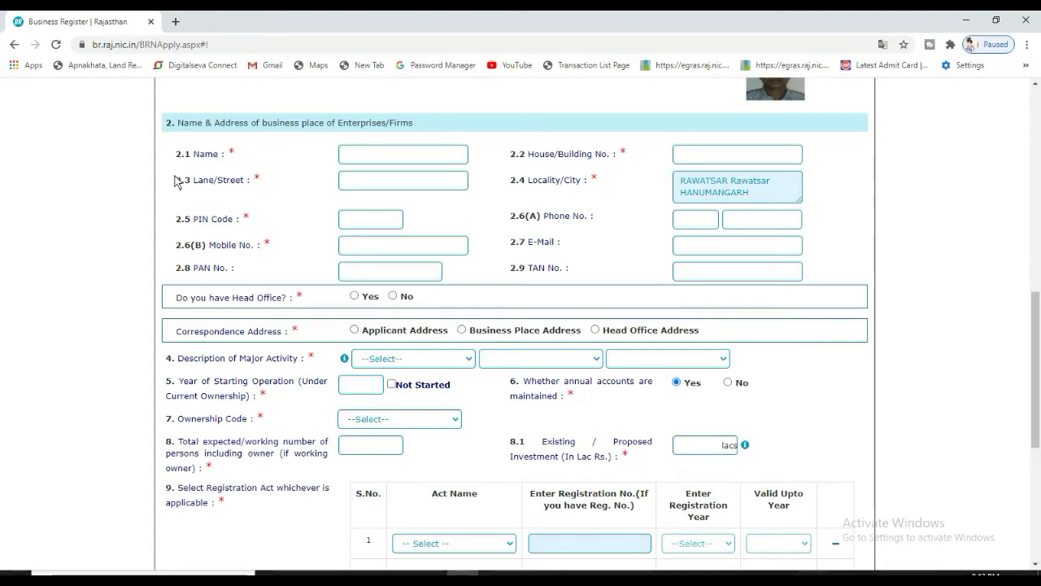
pyautogui.moveTo(176, 178); pyautogui.dragTo(448, 274)
pyautogui.click(466, 277)
pyautogui.click(708, 243)
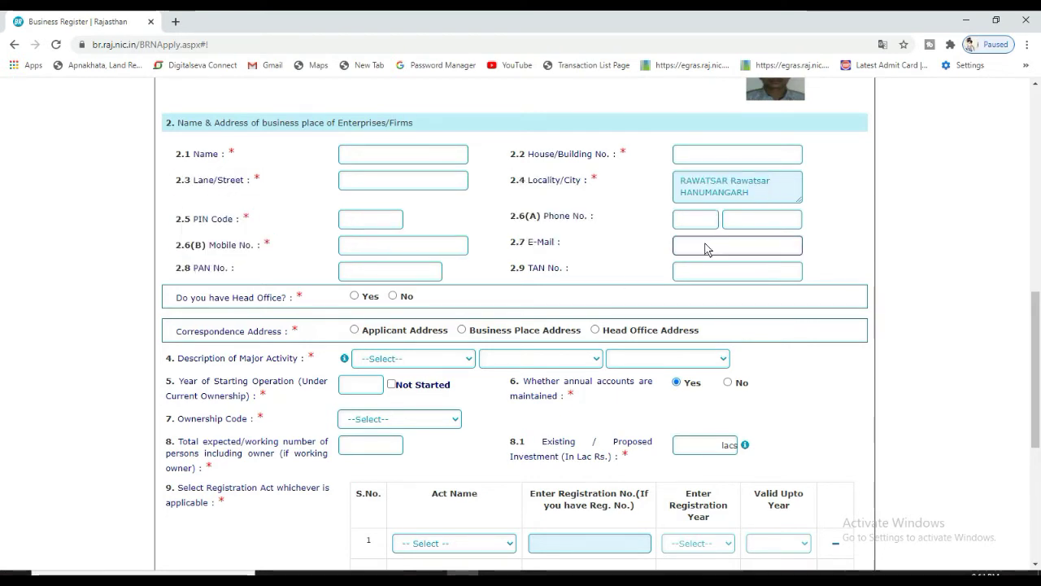
pyautogui.scroll(-1, 1039, 323)
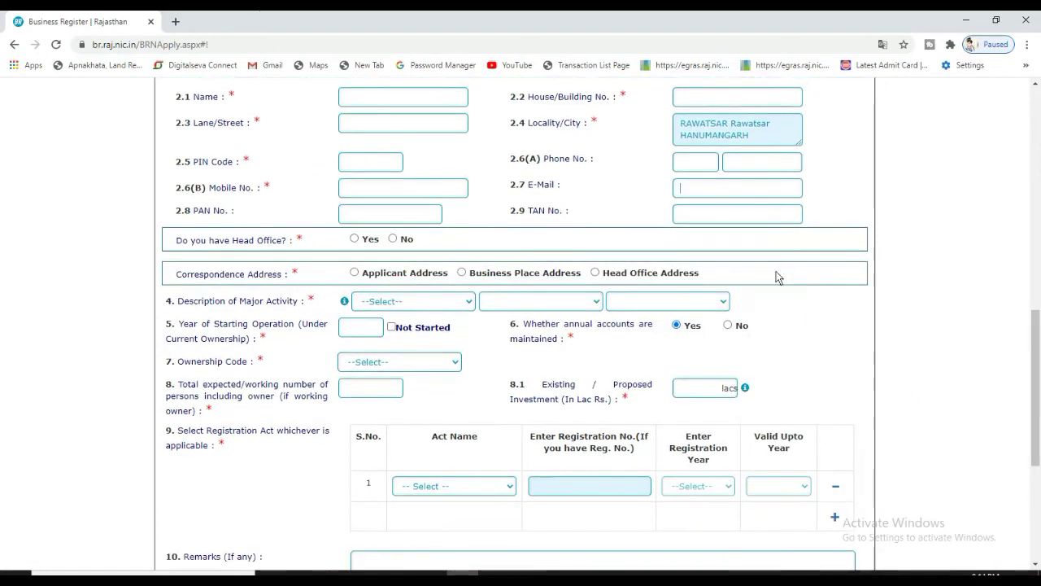
pyautogui.tripleClick(191, 249)
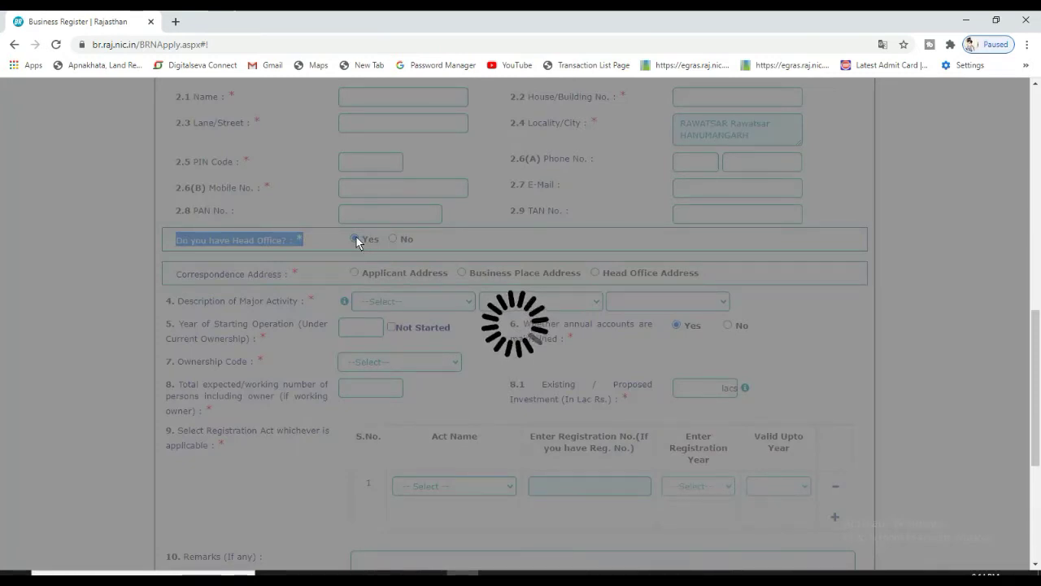
# Answer No to 'Do you have Head Office?' so the head-office address section disappears
pyautogui.click(409, 298)
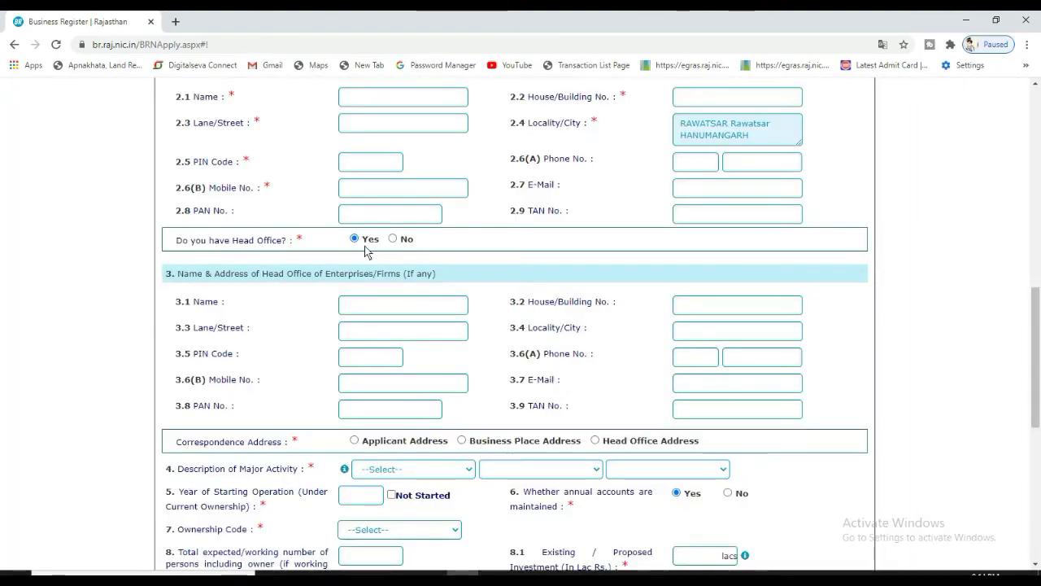
pyautogui.click(396, 238)
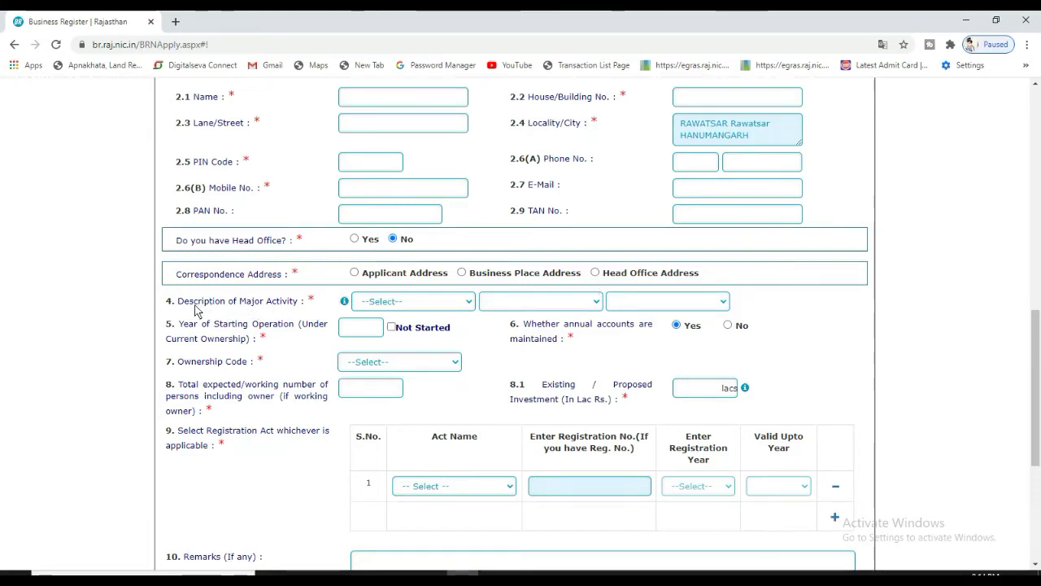
pyautogui.moveTo(194, 301); pyautogui.dragTo(339, 270)
# Browse the Description of Major Activity categories and select Education
pyautogui.click(421, 301)
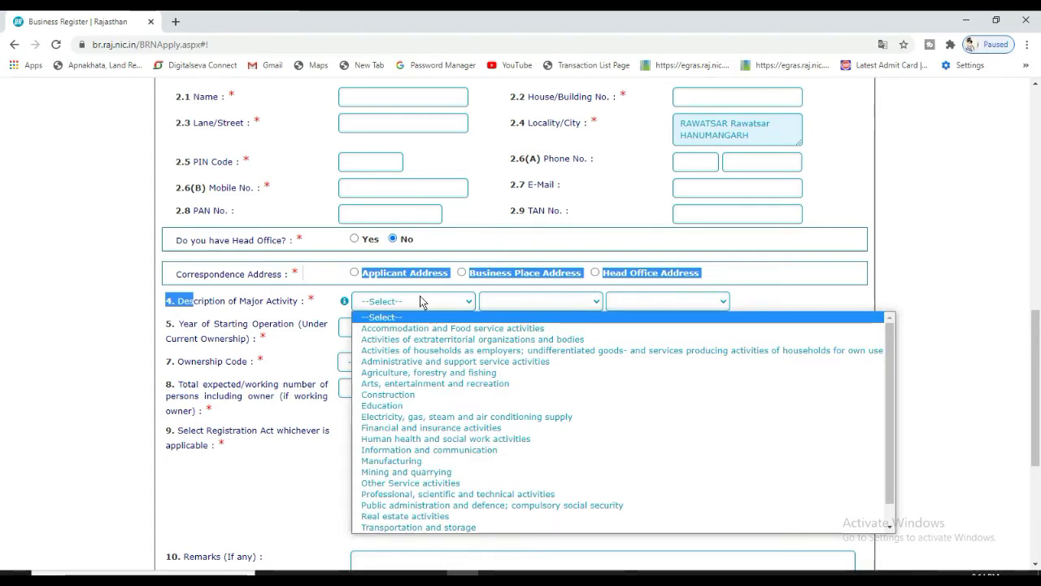
pyautogui.press('Down')
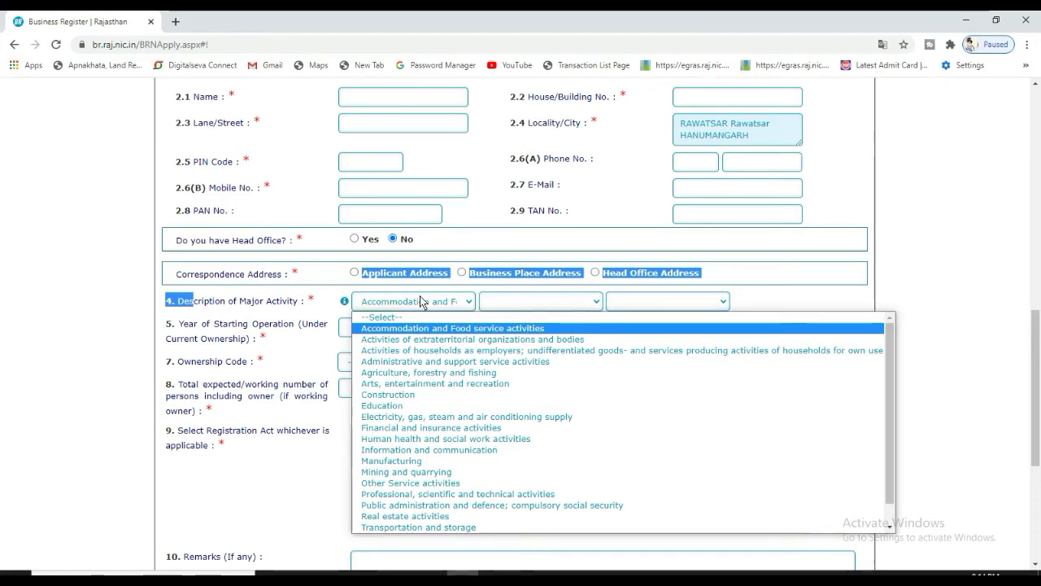
pyautogui.press('Down')
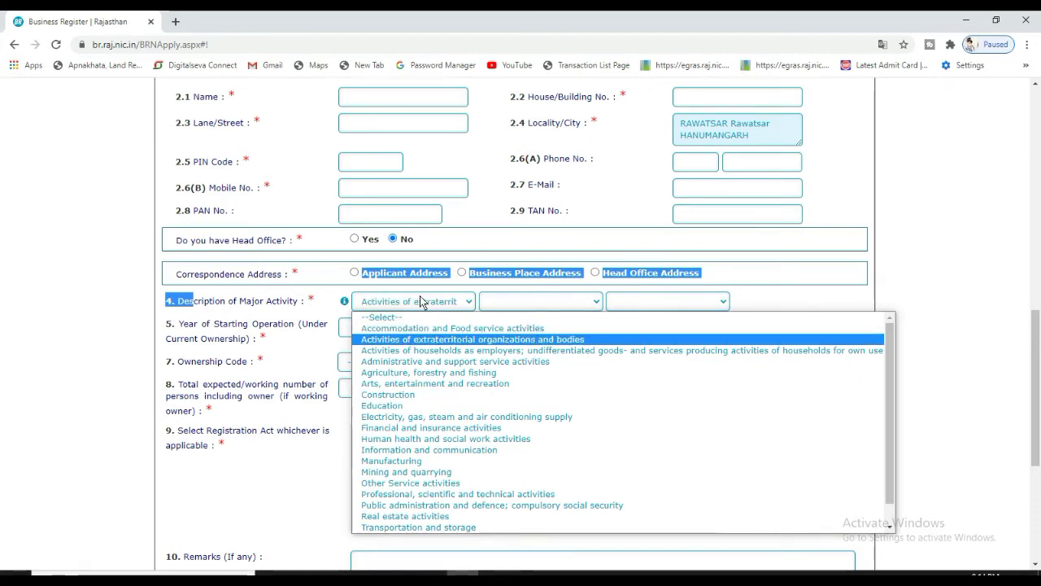
pyautogui.press('Down')
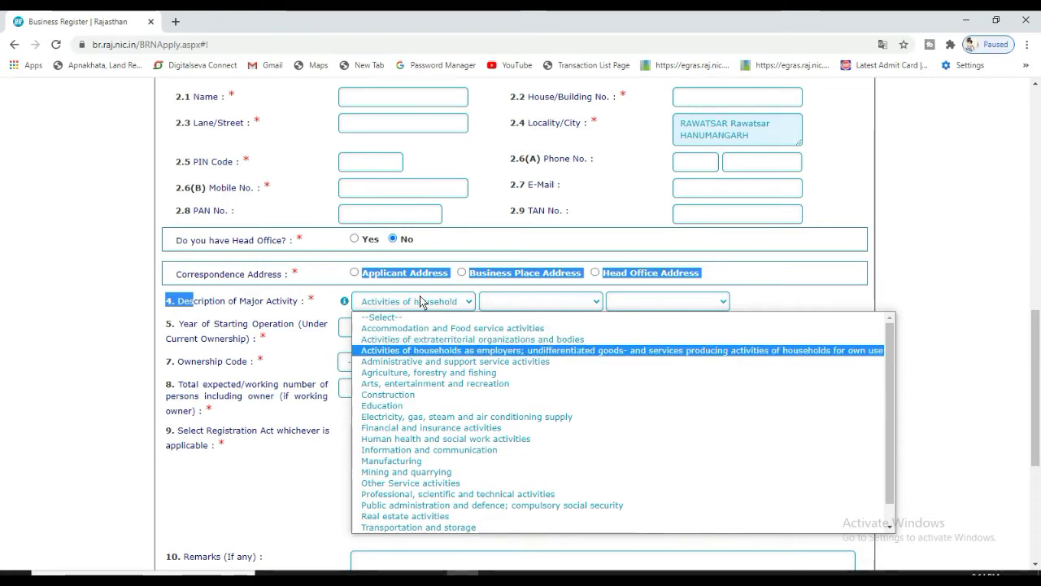
pyautogui.press('Down')
pyautogui.press('Down')
pyautogui.press('Down')
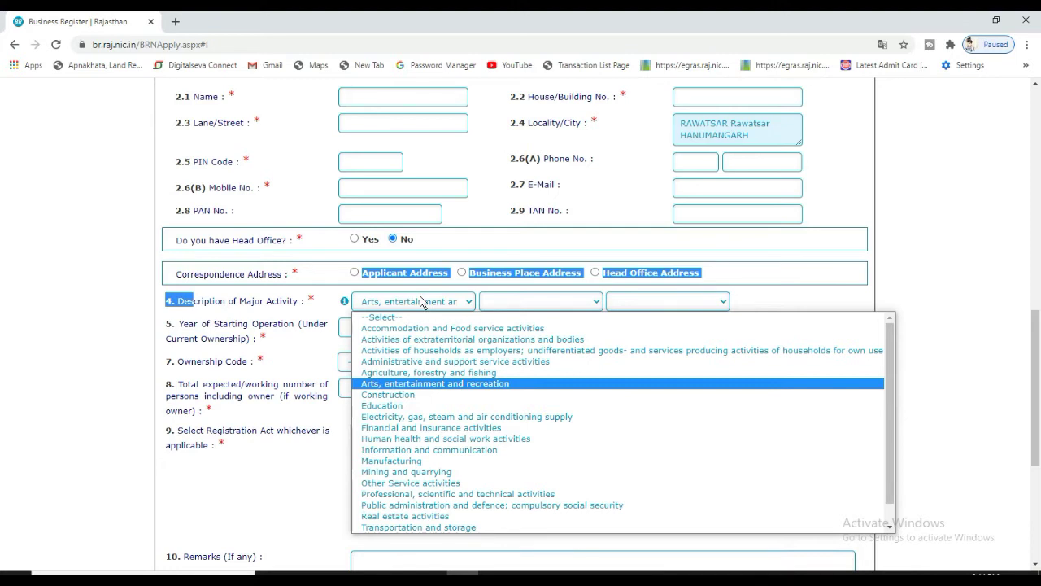
pyautogui.press('Down')
pyautogui.press('Down')
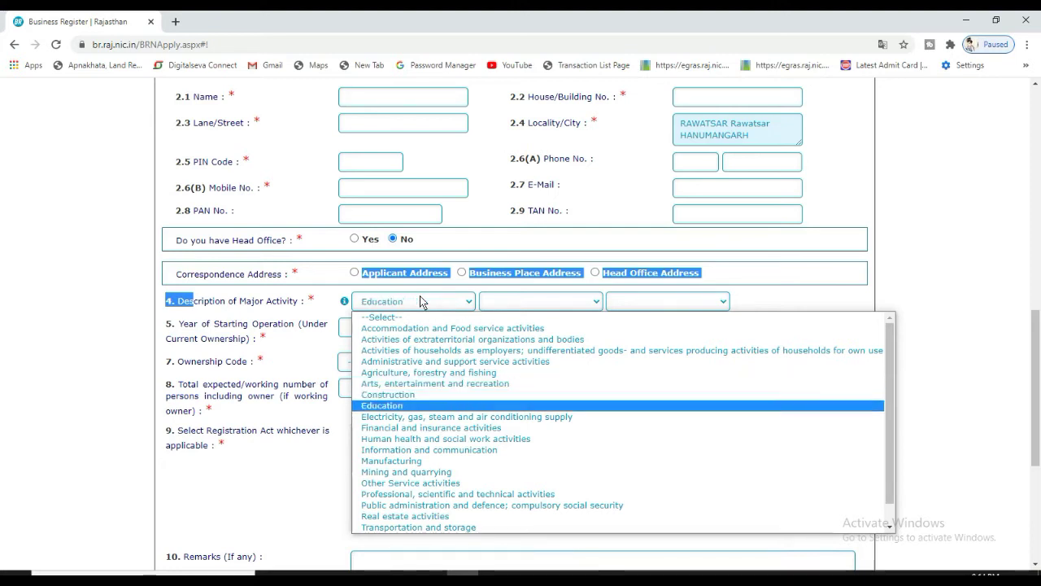
pyautogui.press('Up')
pyautogui.press('Down')
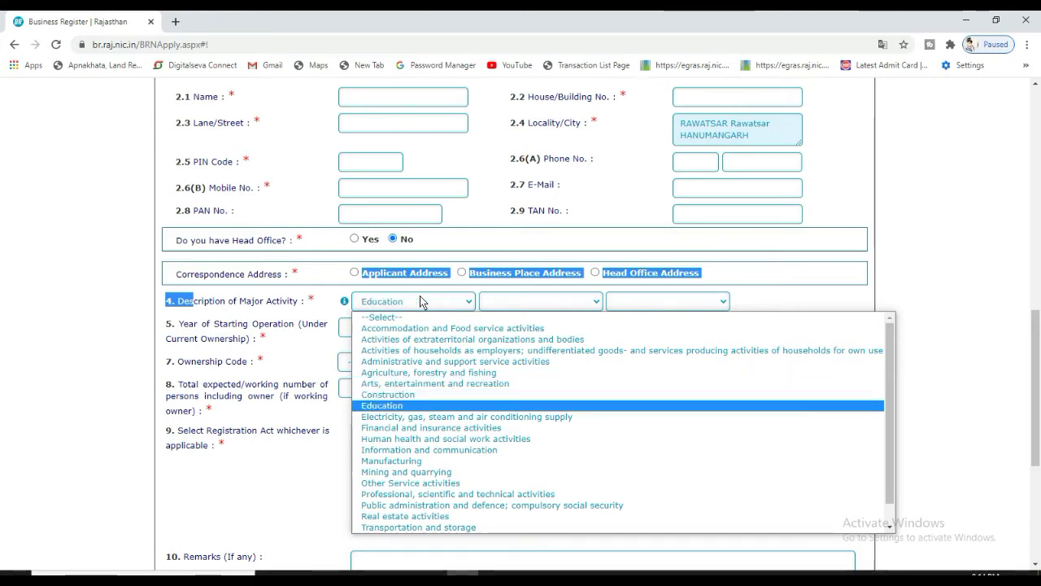
pyautogui.press('Down')
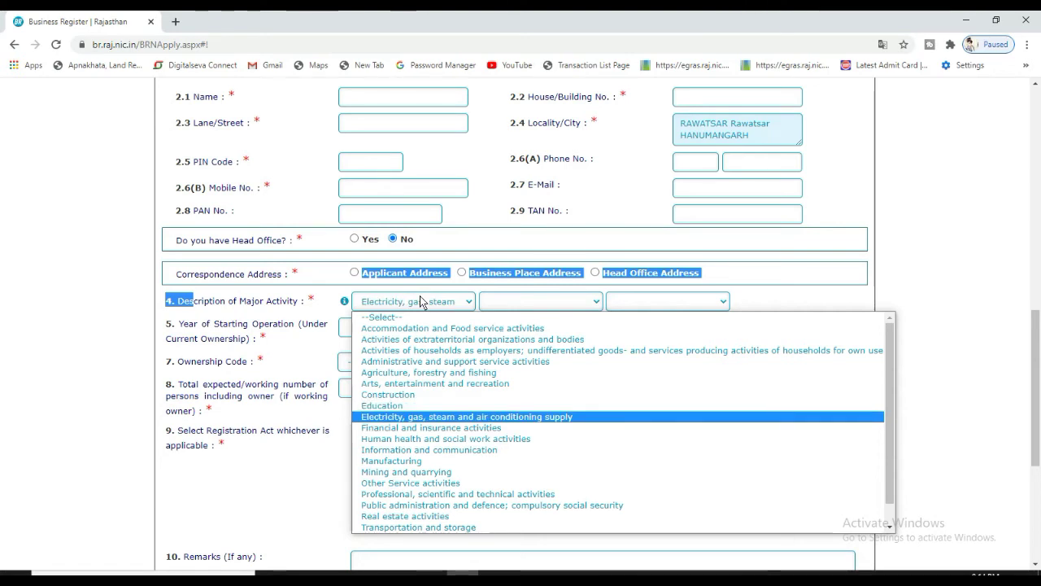
pyautogui.press('Down')
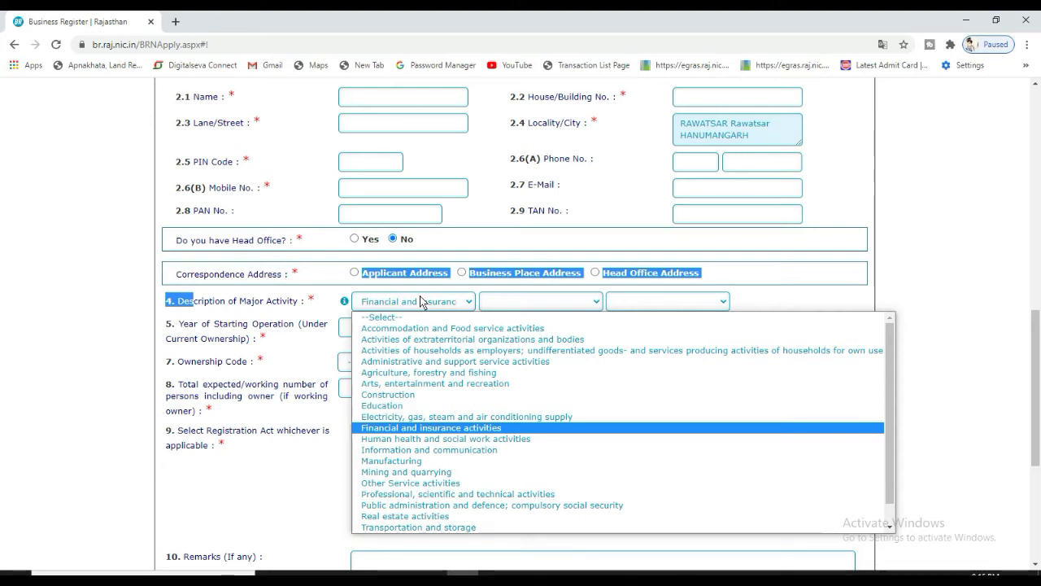
pyautogui.press('h')
pyautogui.press('m')
pyautogui.press('t')
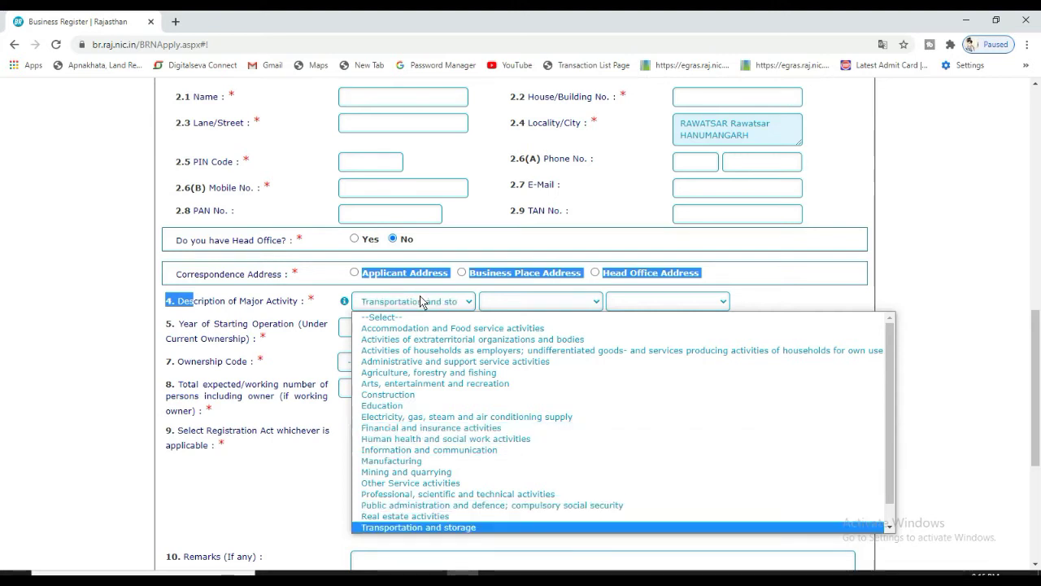
pyautogui.press('w')
pyautogui.press('w')
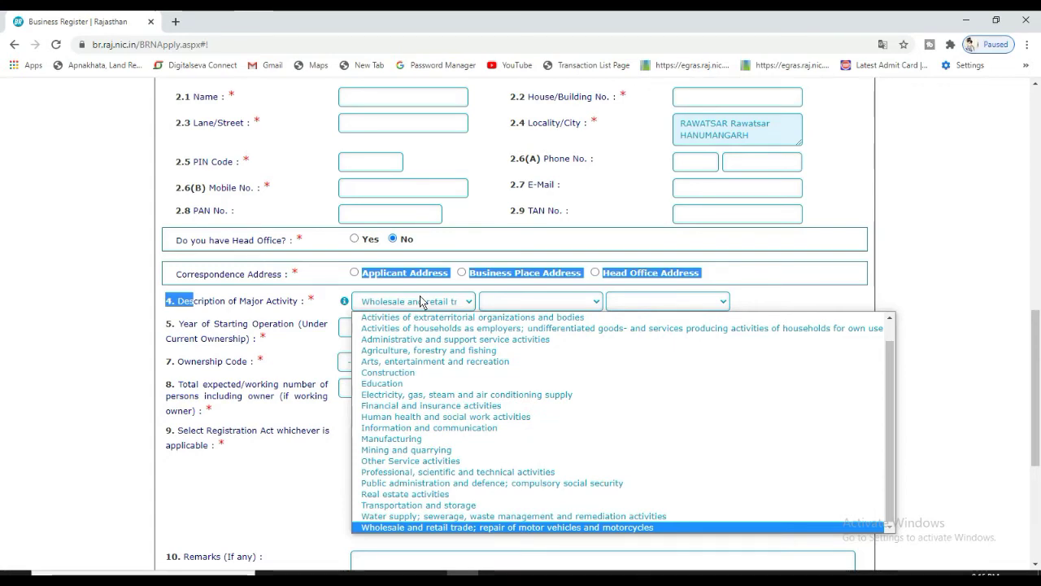
pyautogui.press('Up')
pyautogui.press('Up')
pyautogui.press('Up')
pyautogui.press('Up')
pyautogui.press('Up')
pyautogui.press('Up')
pyautogui.press('Up')
pyautogui.press('Up')
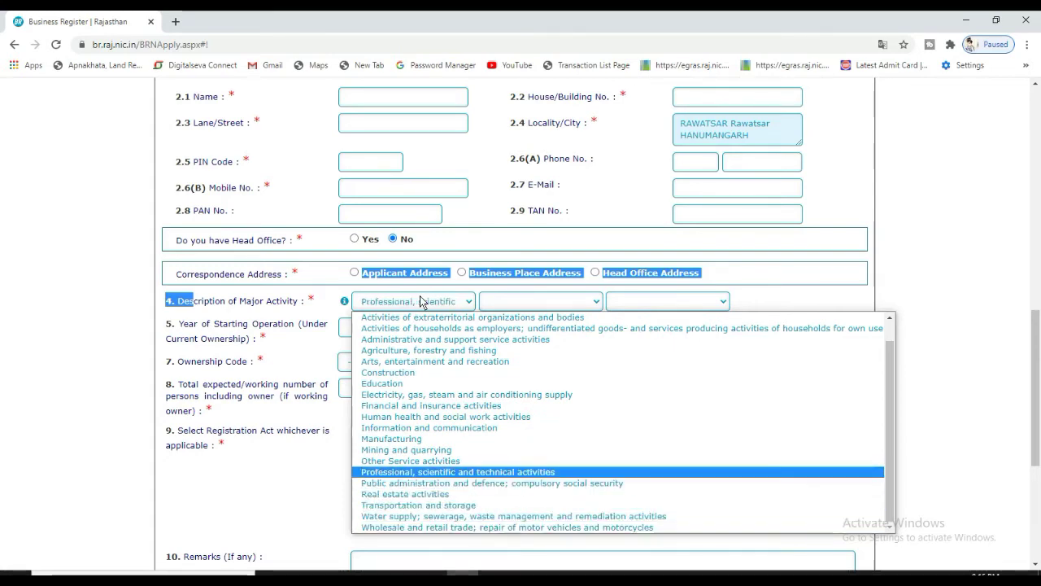
pyautogui.press('Up')
pyautogui.press('Up')
pyautogui.press('Up')
pyautogui.press('Up')
pyautogui.press('Up')
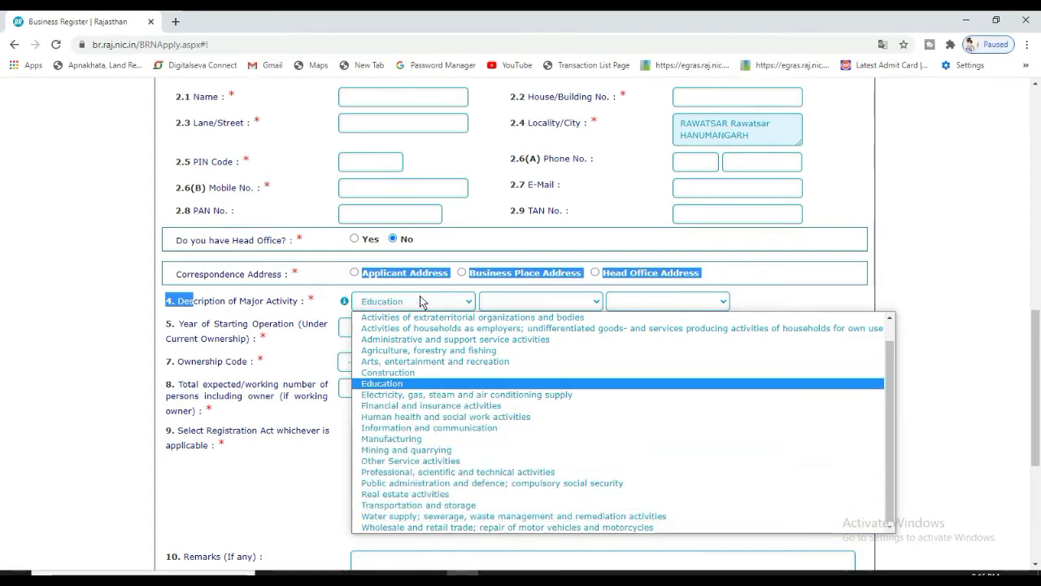
pyautogui.press('Return')
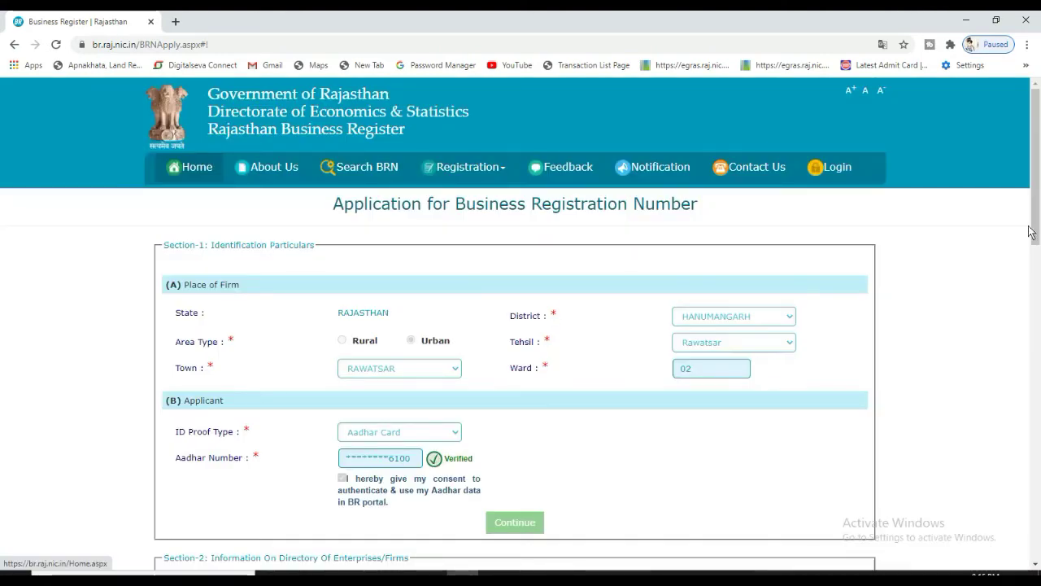
# Pick Education, then Primary education, as the major activity so NIC Code 851 shows
pyautogui.moveTo(1033, 233); pyautogui.dragTo(1022, 416)
pyautogui.click(537, 302)
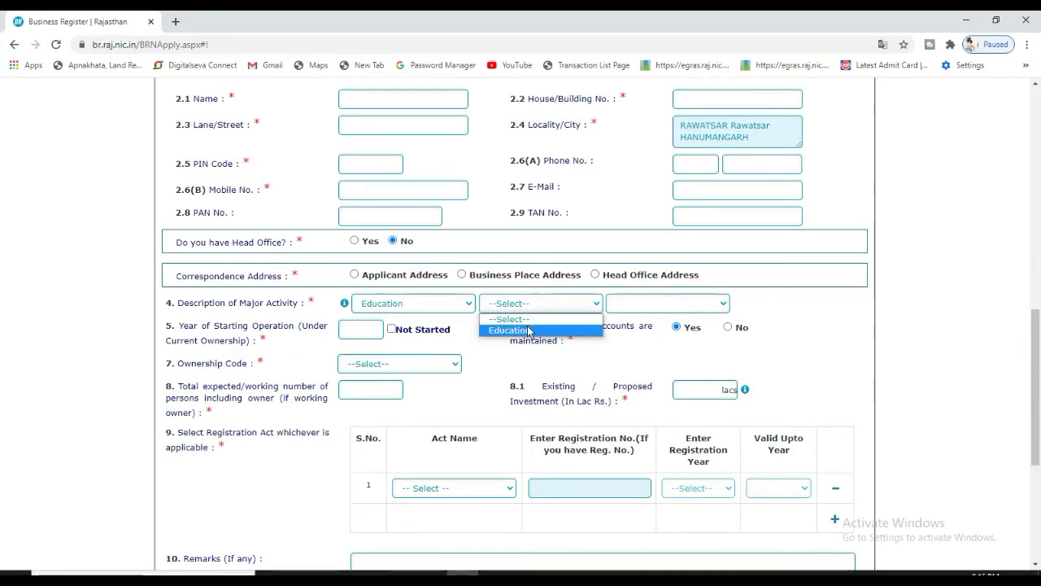
pyautogui.click(529, 331)
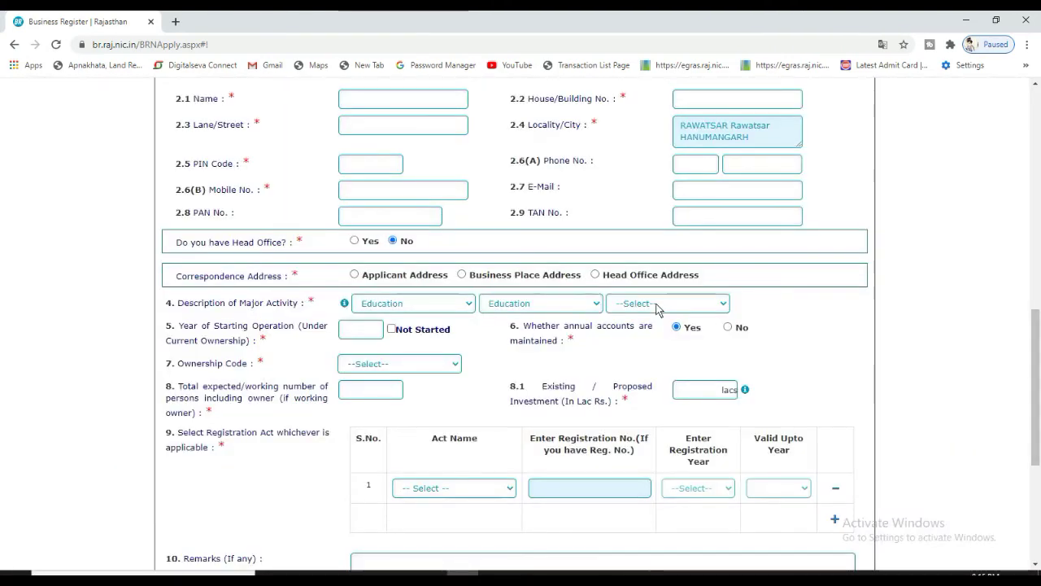
pyautogui.click(657, 308)
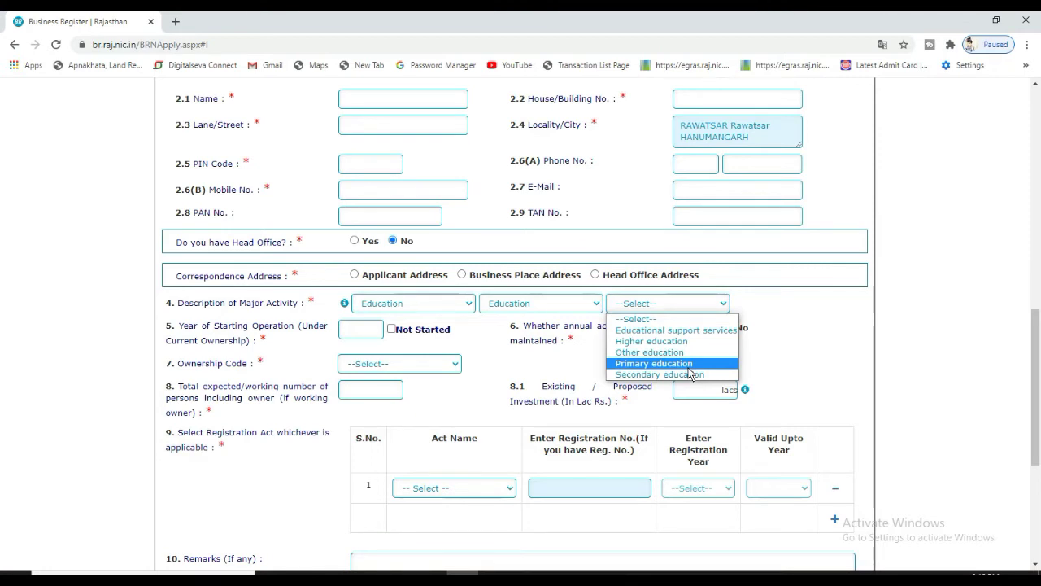
pyautogui.click(688, 367)
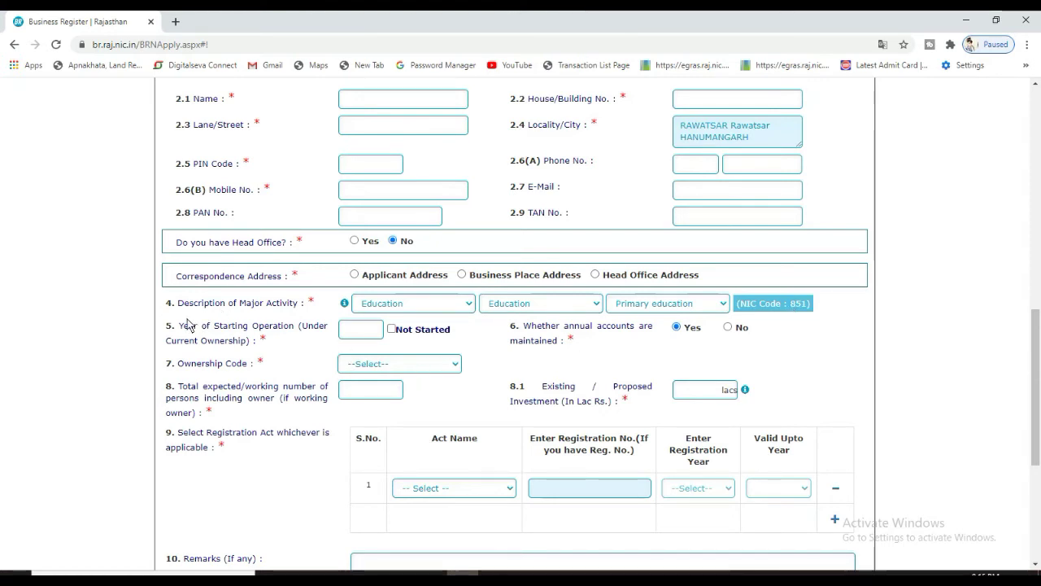
pyautogui.moveTo(168, 325); pyautogui.dragTo(285, 346)
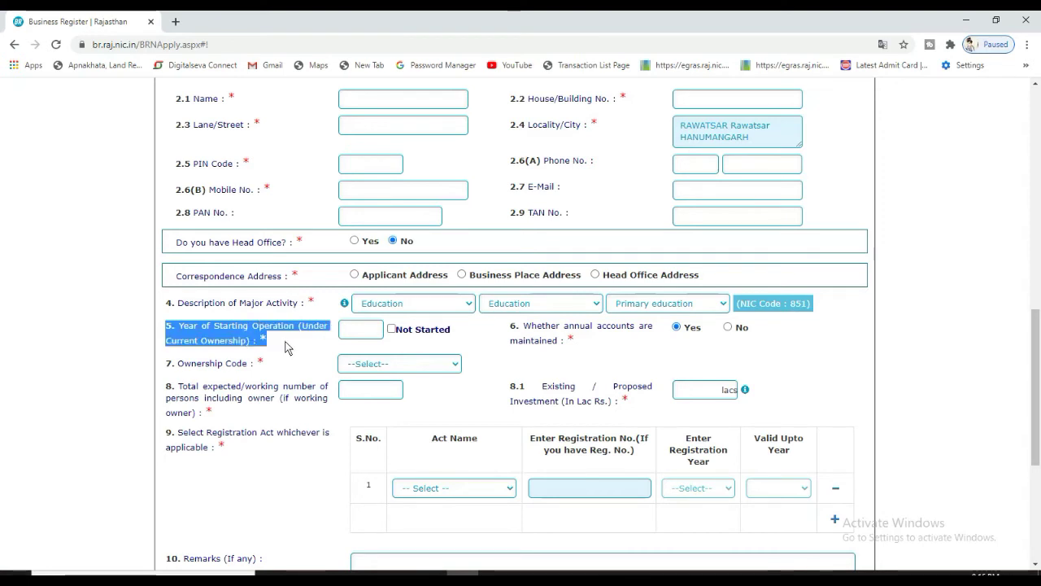
pyautogui.click(285, 346)
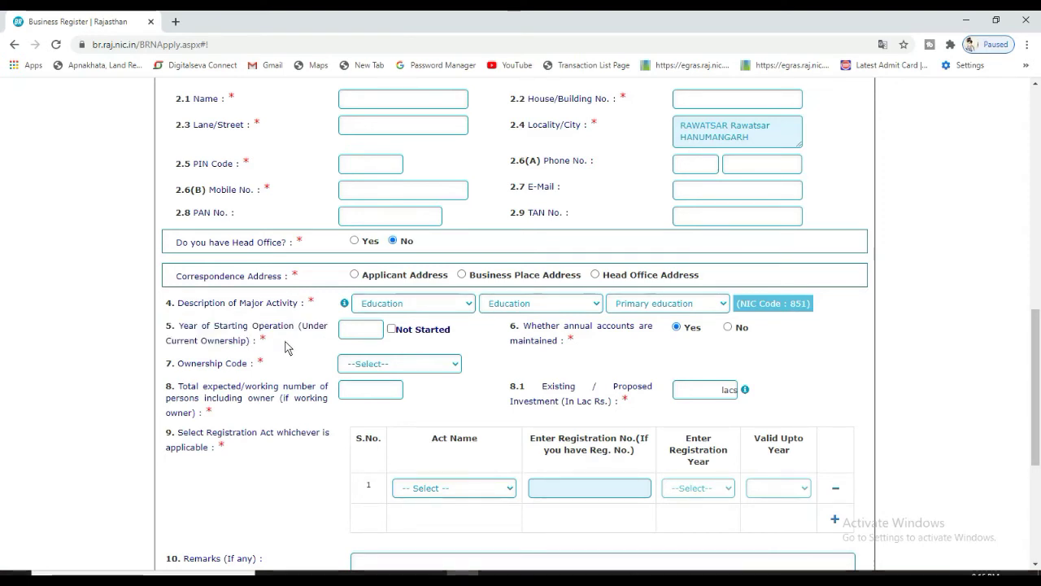
# Mark the year of starting operation as Not Started
pyautogui.click(350, 333)
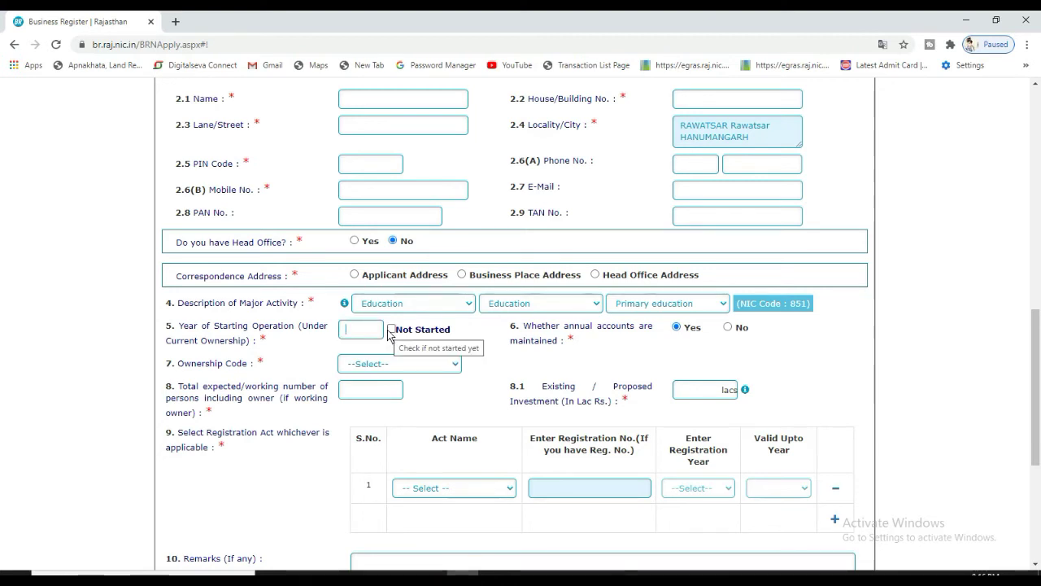
pyautogui.click(391, 330)
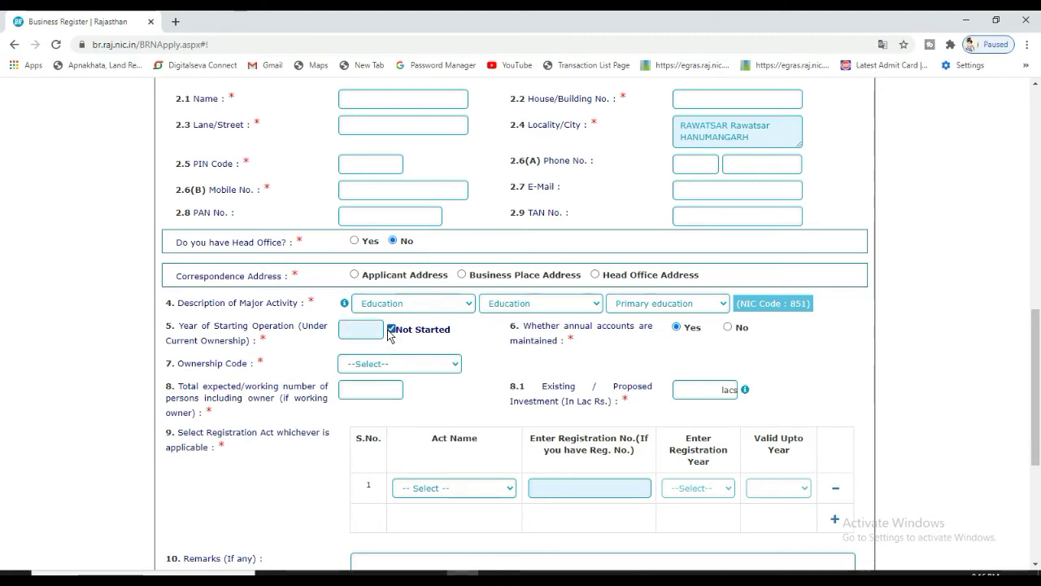
pyautogui.click(391, 330)
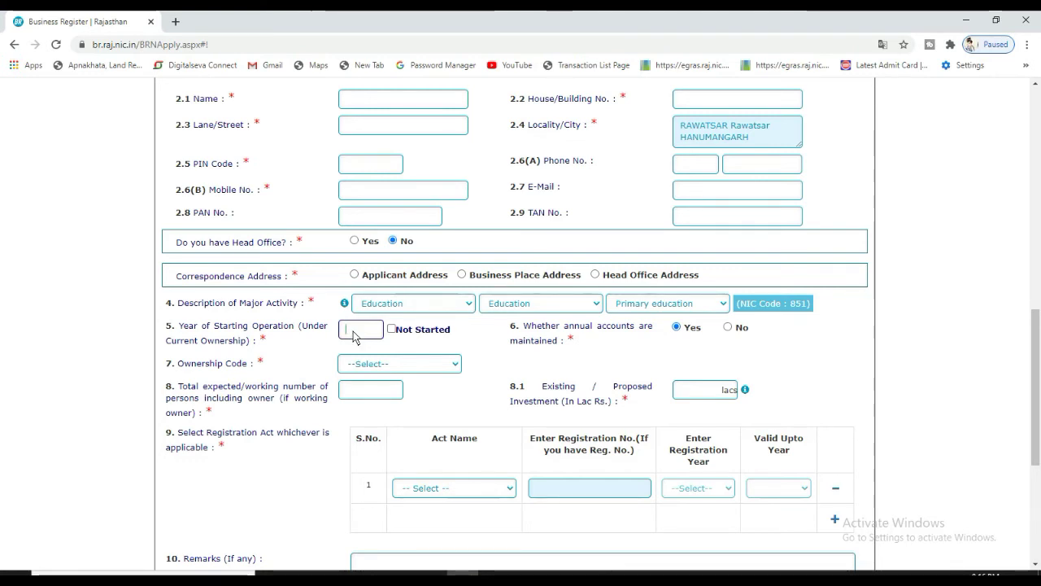
pyautogui.click(394, 330)
# Answer Yes to the annual accounts question
pyautogui.moveTo(616, 327); pyautogui.dragTo(568, 341)
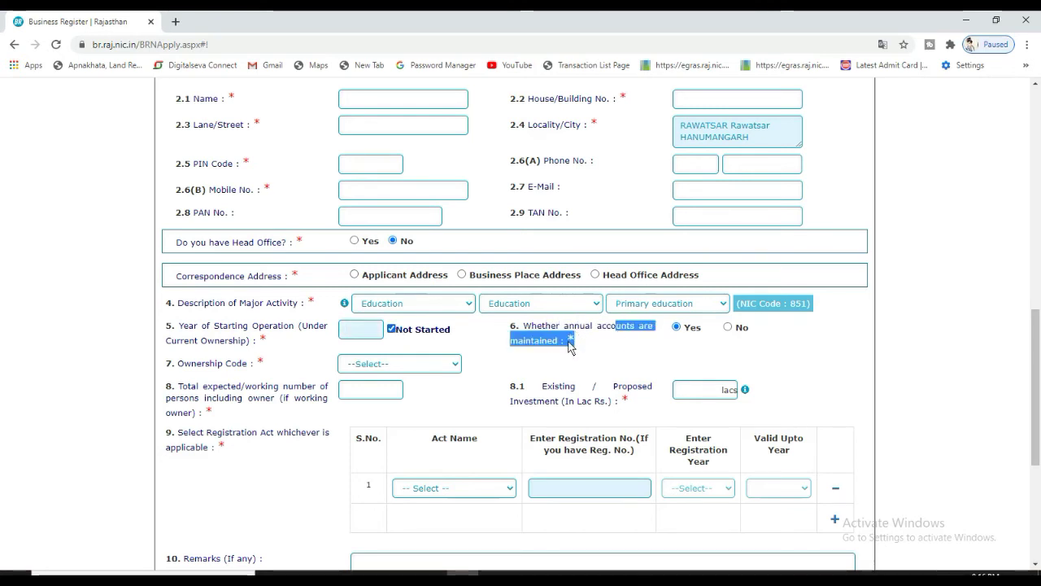
pyautogui.click(569, 343)
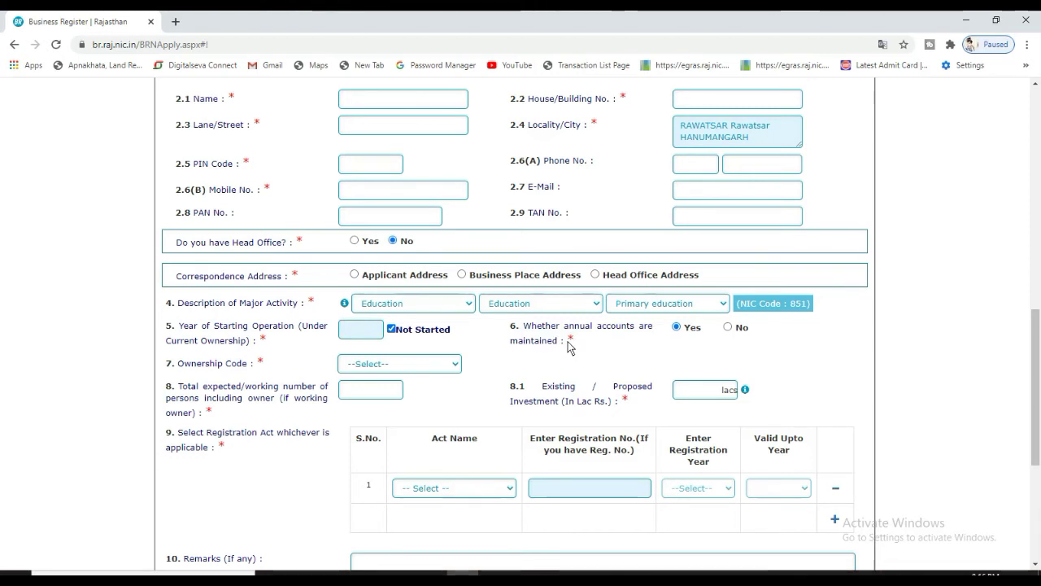
pyautogui.click(367, 367)
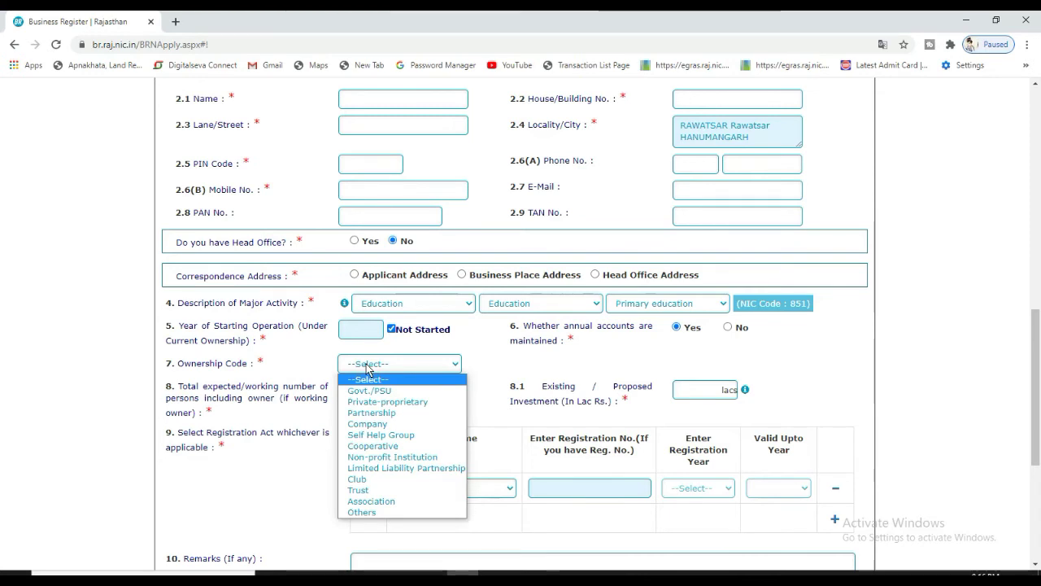
# Move down past Cooperative and Limited Liability Partnership to choose Trust as Ownership Code
pyautogui.press('Down')
pyautogui.press('Down')
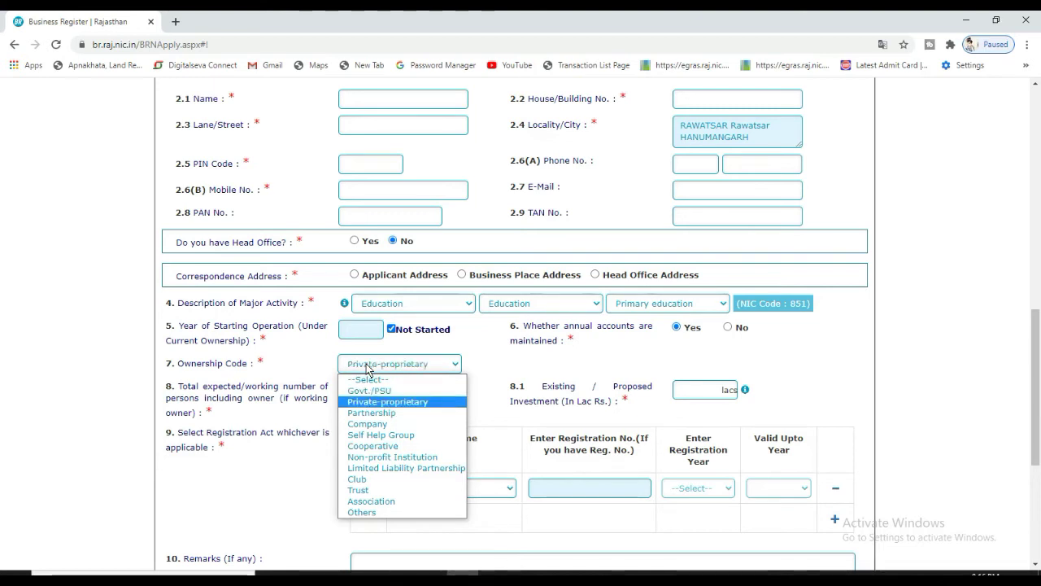
pyautogui.press('Down')
pyautogui.press('Down')
pyautogui.press('Down')
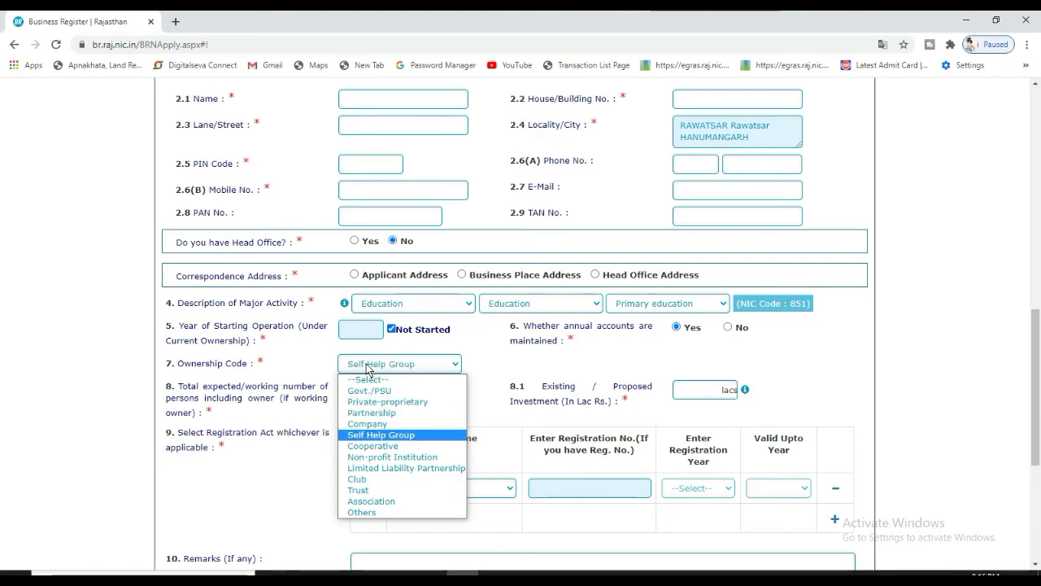
pyautogui.press('Down')
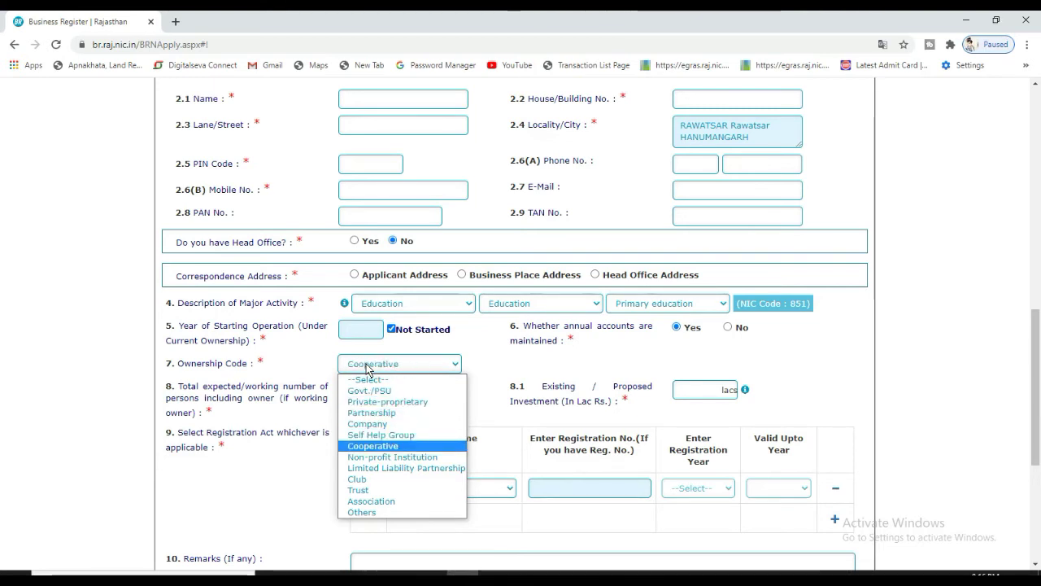
pyautogui.press('Down')
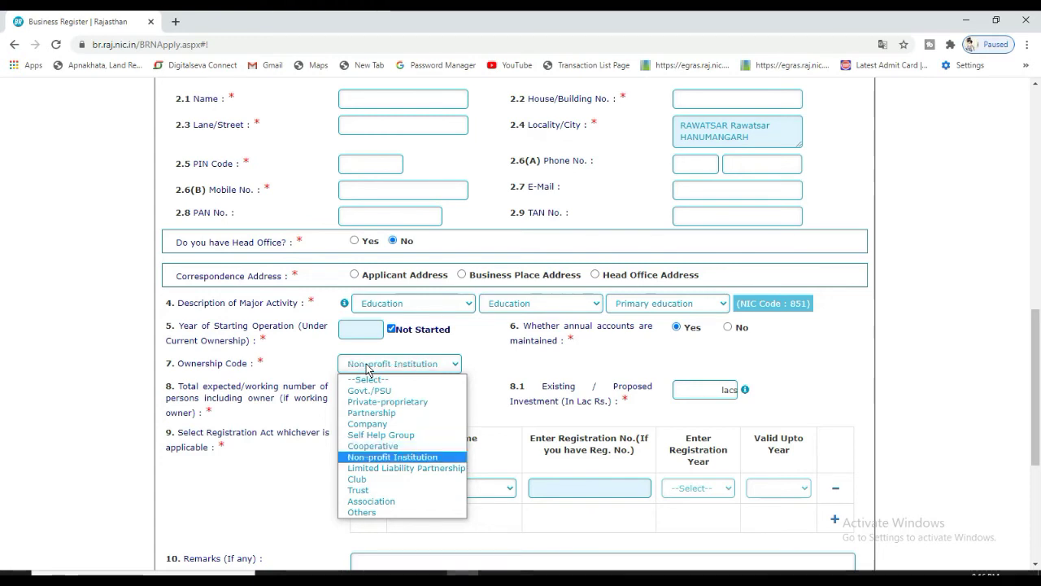
pyautogui.press('Down')
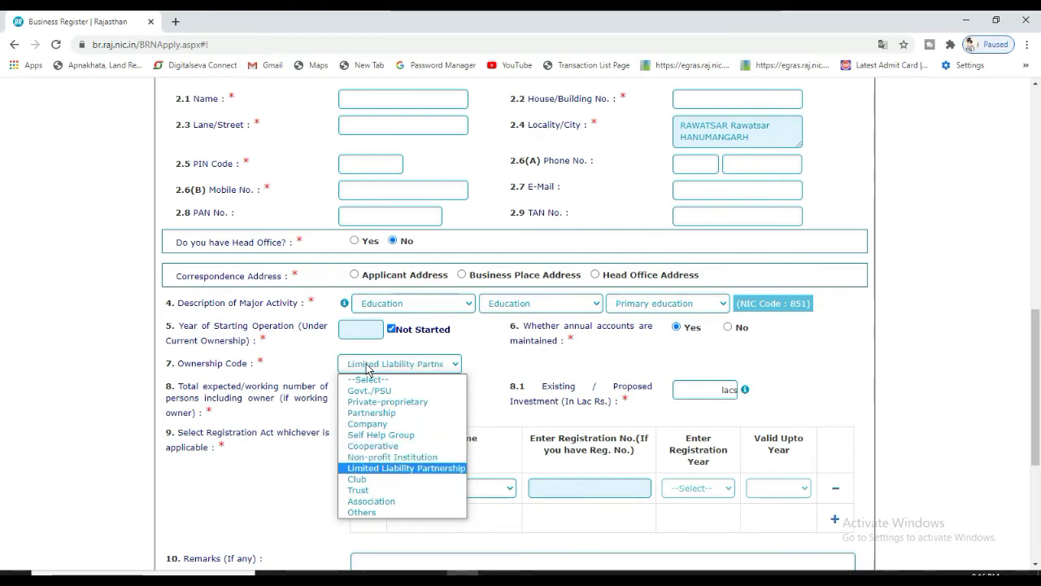
pyautogui.press('Down')
pyautogui.press('Down')
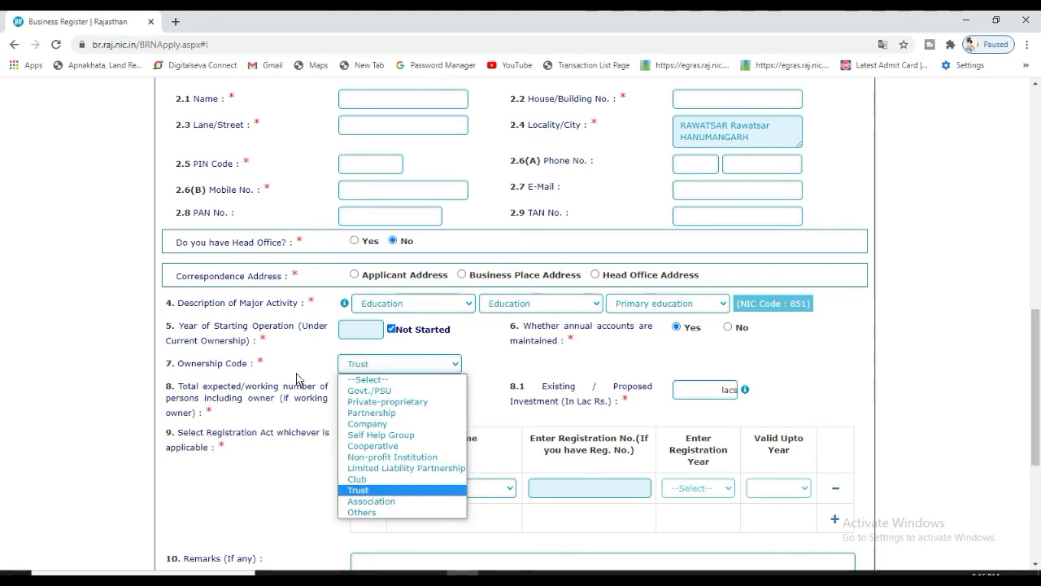
pyautogui.press('Return')
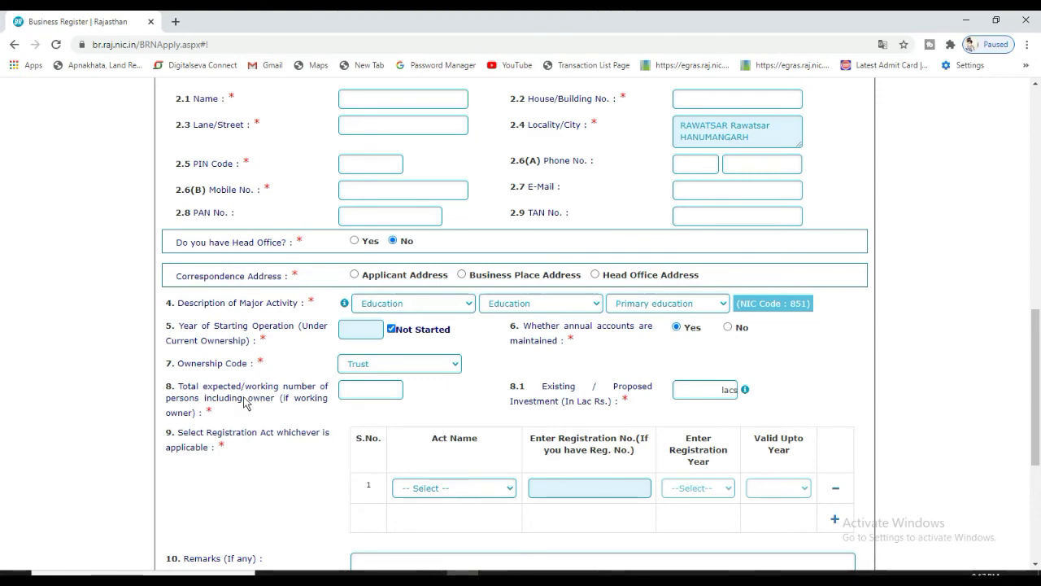
pyautogui.moveTo(182, 386); pyautogui.dragTo(344, 399)
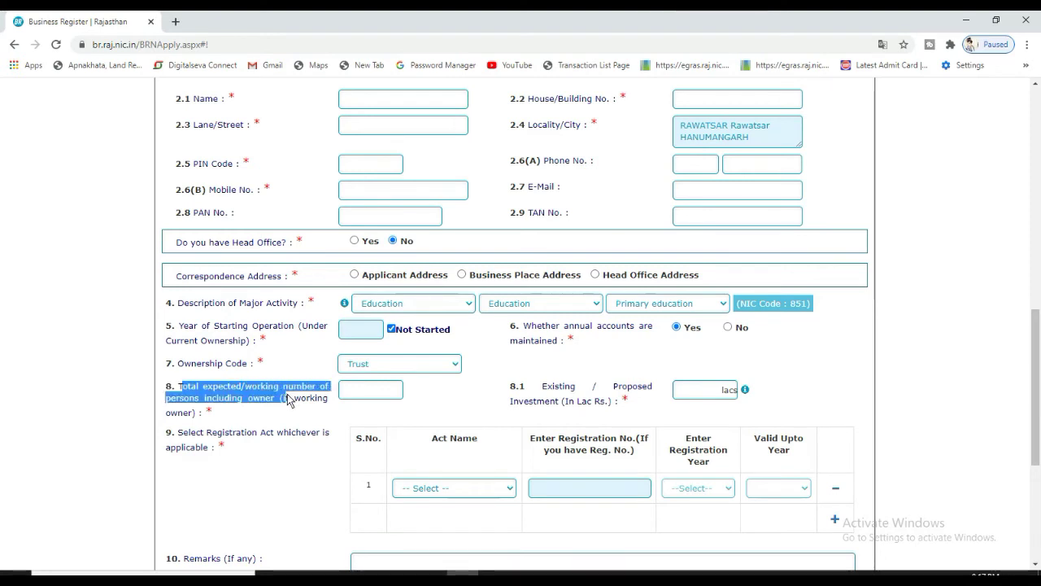
pyautogui.click(342, 397)
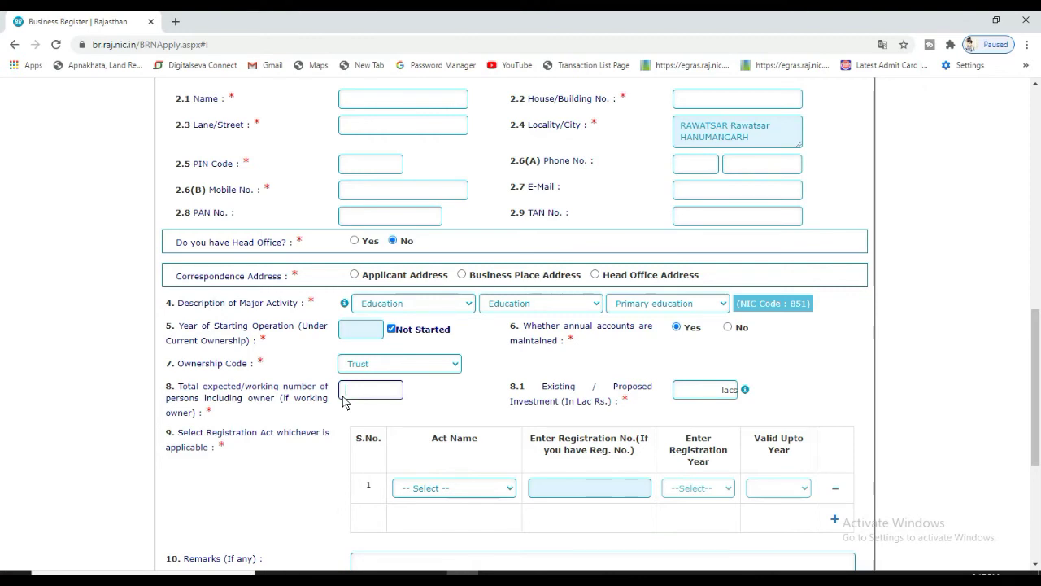
pyautogui.click(592, 436)
pyautogui.moveTo(595, 391); pyautogui.dragTo(650, 404)
pyautogui.click(700, 382)
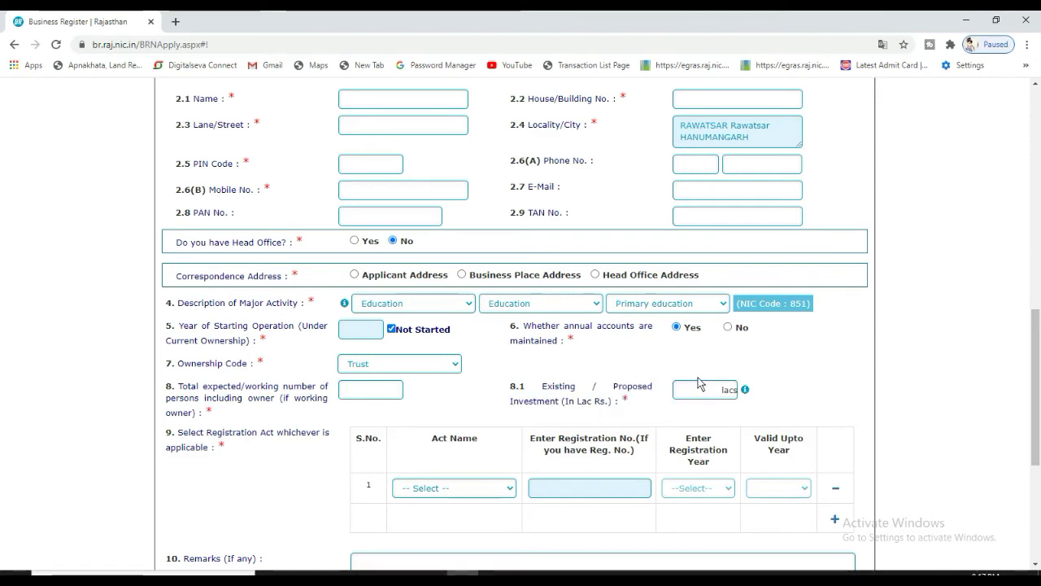
pyautogui.click(700, 389)
pyautogui.click(632, 393)
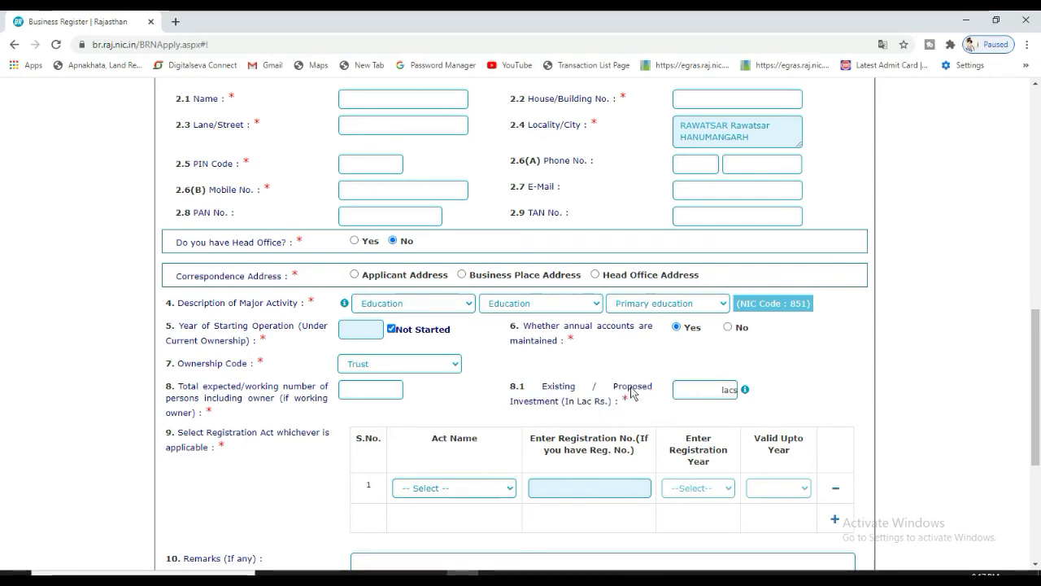
pyautogui.scroll(-2, 1019, 392)
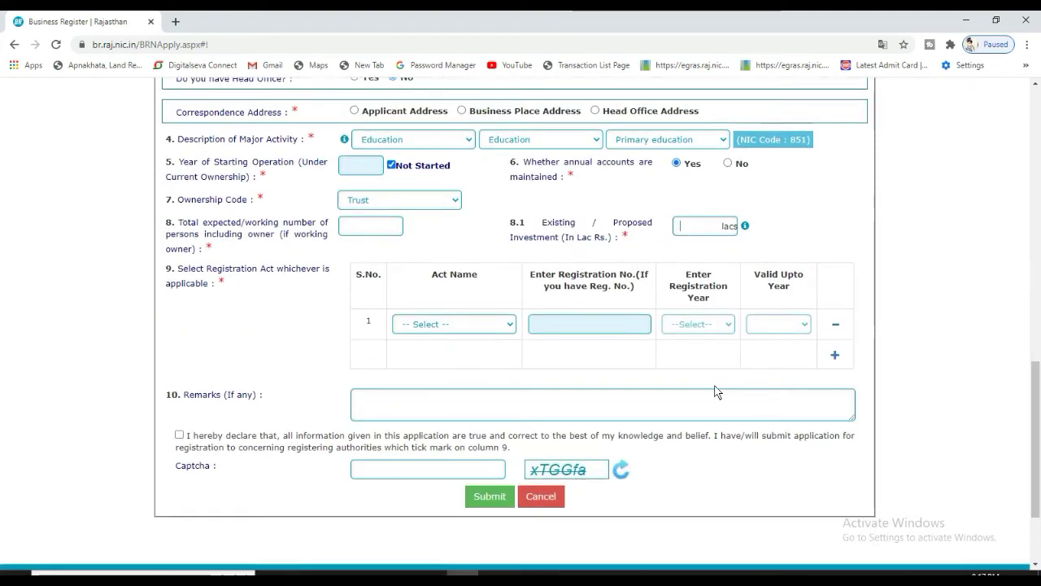
pyautogui.moveTo(208, 281); pyautogui.dragTo(245, 270)
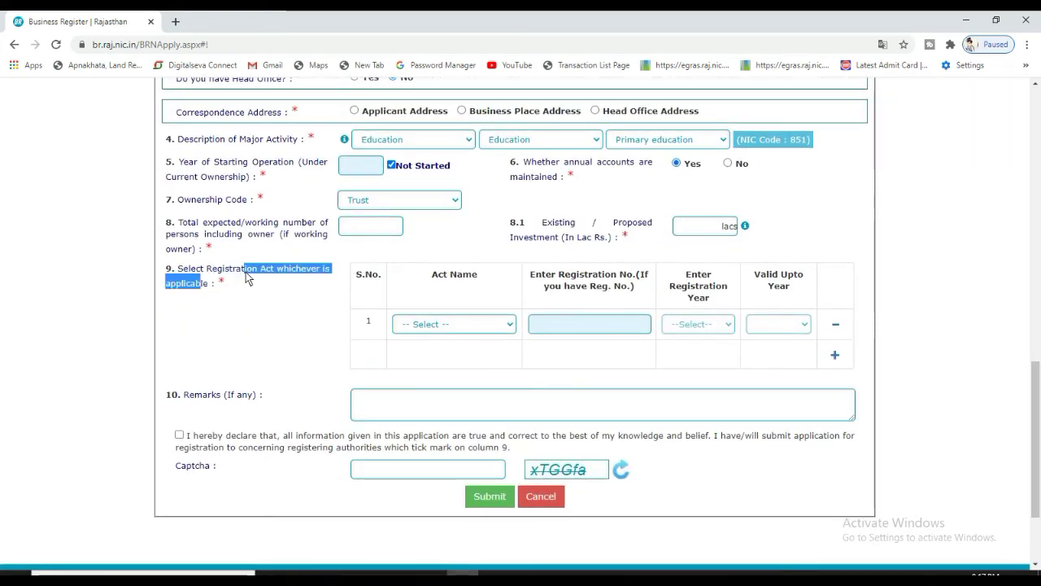
# Browse row 1's Act Name list and select Companies Act, 1956
pyautogui.click(413, 324)
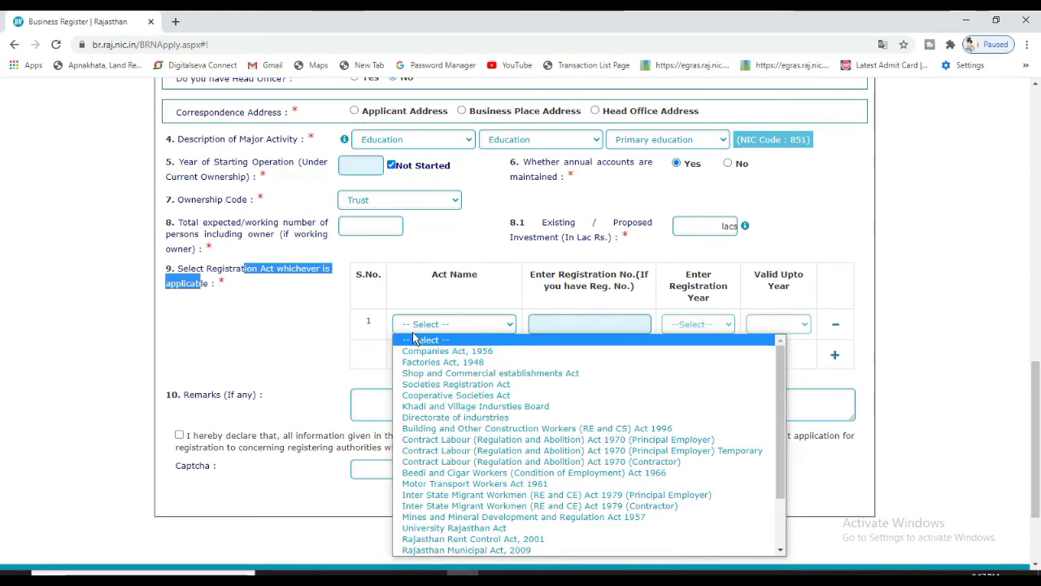
pyautogui.press('Down')
pyautogui.press('Down')
pyautogui.press('Down')
pyautogui.press('Down')
pyautogui.press('Down')
pyautogui.press('Down')
pyautogui.press('Down')
pyautogui.press('Down')
pyautogui.press('Down')
pyautogui.press('Down')
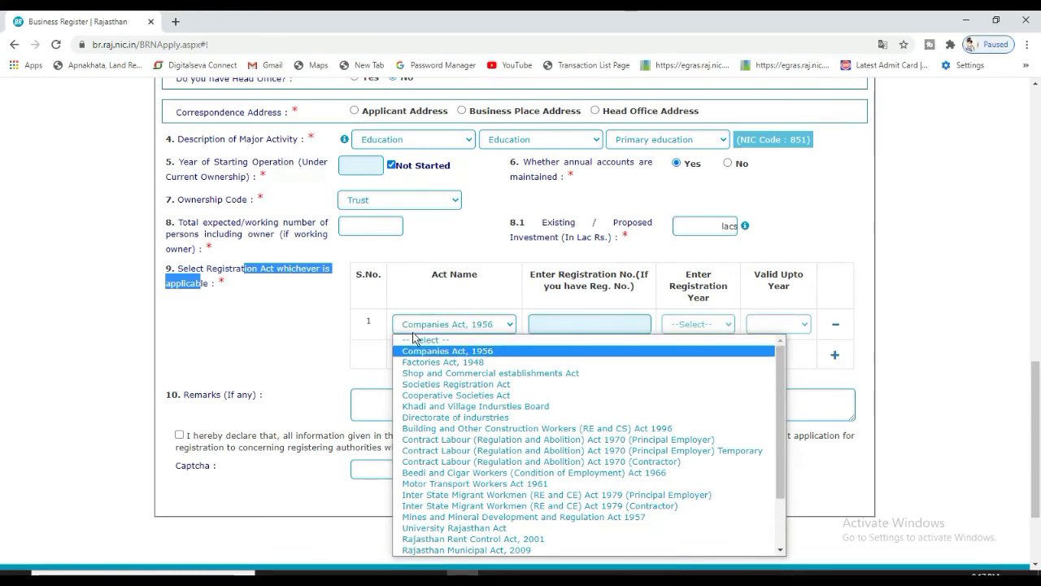
pyautogui.press('Down')
pyautogui.press('Down')
pyautogui.press('Down')
pyautogui.press('Down')
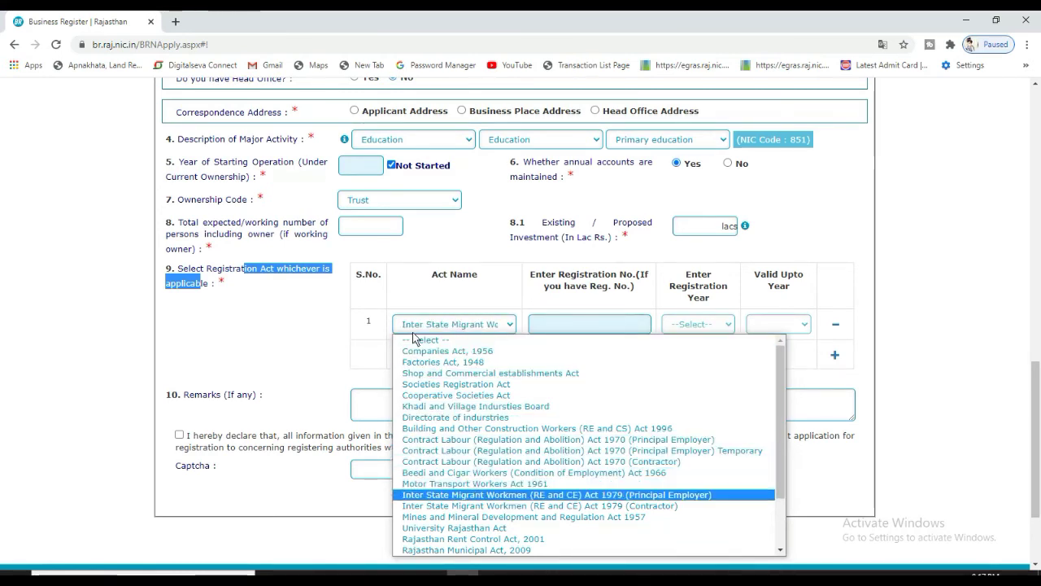
pyautogui.press('Down')
pyautogui.press('Down')
pyautogui.press('Down')
pyautogui.press('Down')
pyautogui.press('Down')
pyautogui.press('Down')
pyautogui.press('Down')
pyautogui.press('Down')
pyautogui.press('Down')
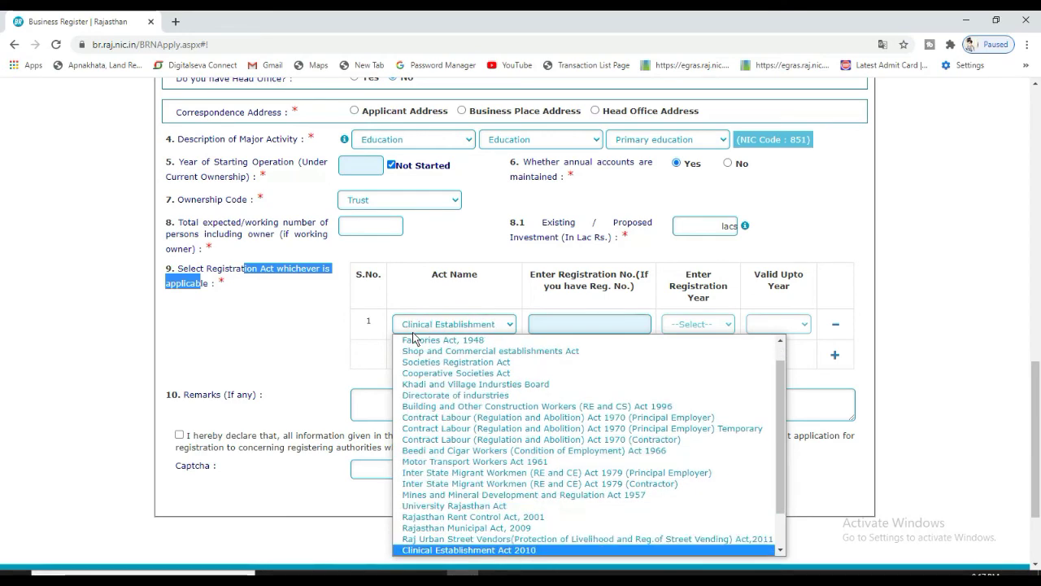
pyautogui.press('Down')
pyautogui.press('Down')
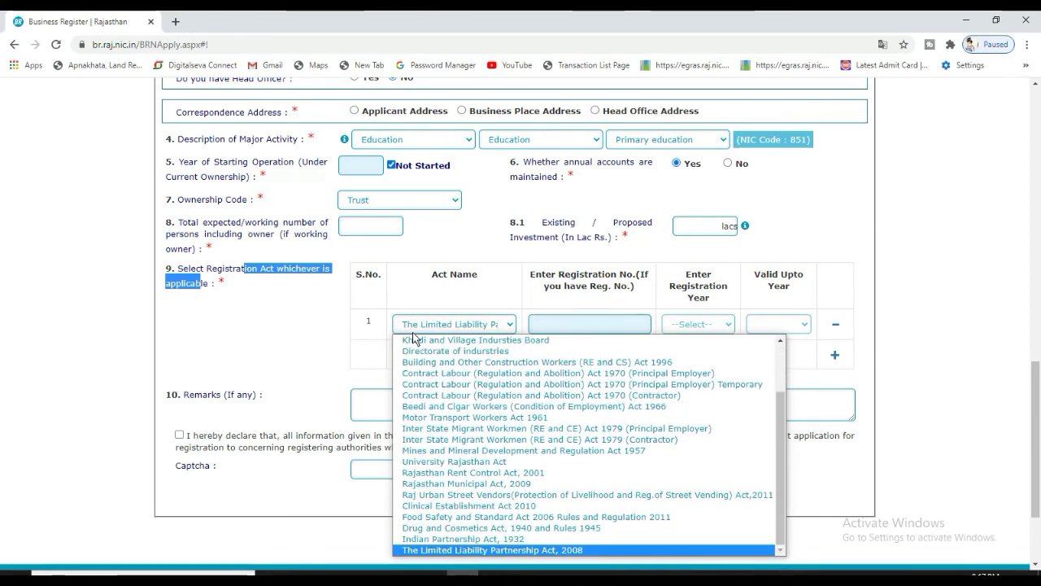
pyautogui.press('Up')
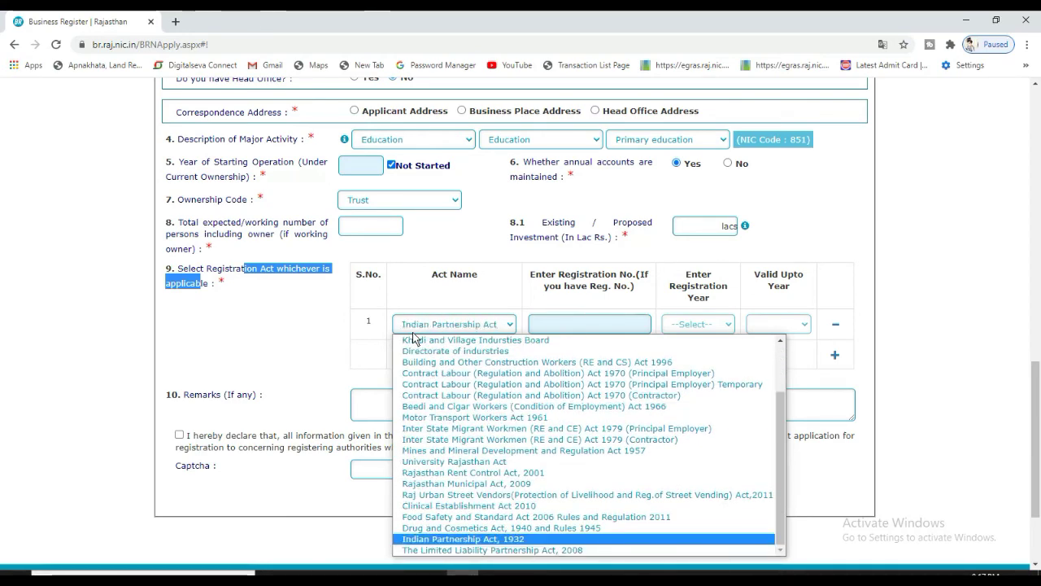
pyautogui.press('Up')
pyautogui.press('Up')
pyautogui.press('Up')
pyautogui.press('Up')
pyautogui.press('Up')
pyautogui.press('Up')
pyautogui.press('Up')
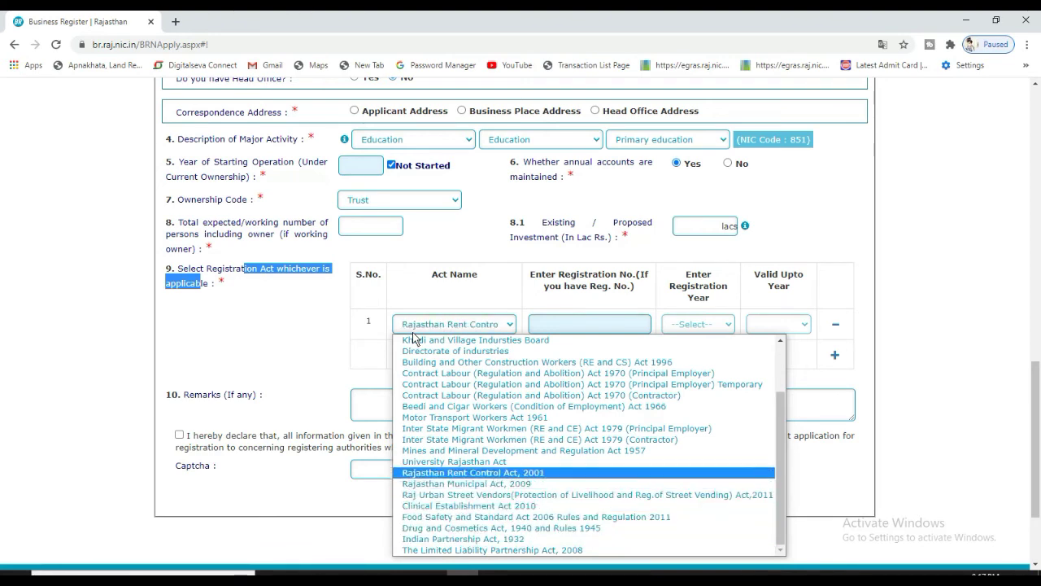
pyautogui.press('Down')
pyautogui.press('Down')
pyautogui.press('Up')
pyautogui.press('Up')
pyautogui.press('Up')
pyautogui.press('Up')
pyautogui.press('Up')
pyautogui.press('Up')
pyautogui.press('Up')
pyautogui.press('Up')
pyautogui.press('Up')
pyautogui.press('Up')
pyautogui.press('Up')
pyautogui.press('Up')
pyautogui.press('Up')
pyautogui.press('Up')
pyautogui.press('Up')
pyautogui.press('Up')
pyautogui.press('Up')
pyautogui.press('Up')
pyautogui.press('Up')
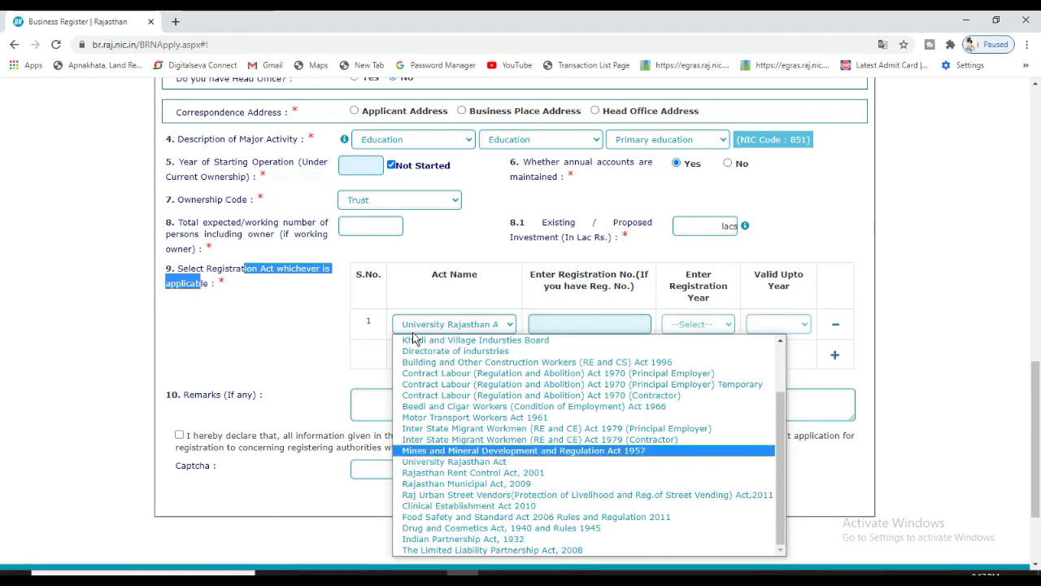
pyautogui.press('Down')
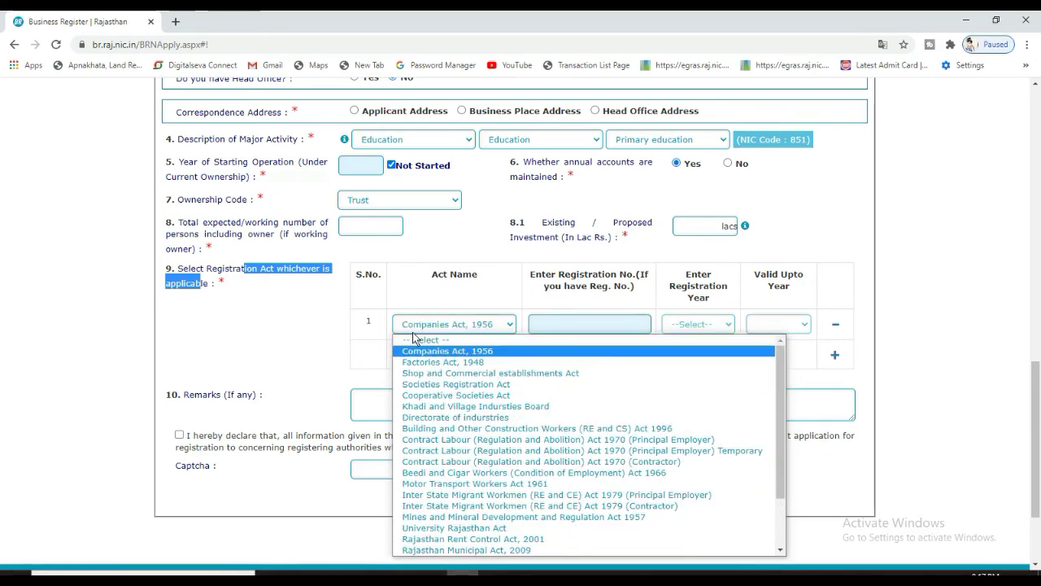
pyautogui.press('Return')
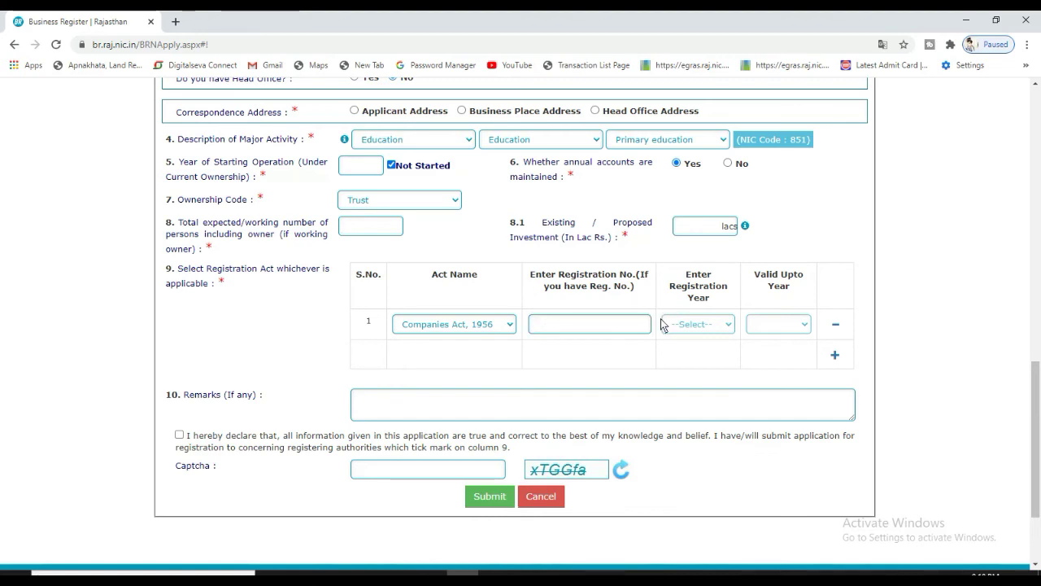
# Add a second act row below Companies Act, 1956 and tick the truth declaration
pyautogui.click(465, 331)
pyautogui.click(467, 333)
pyautogui.click(836, 354)
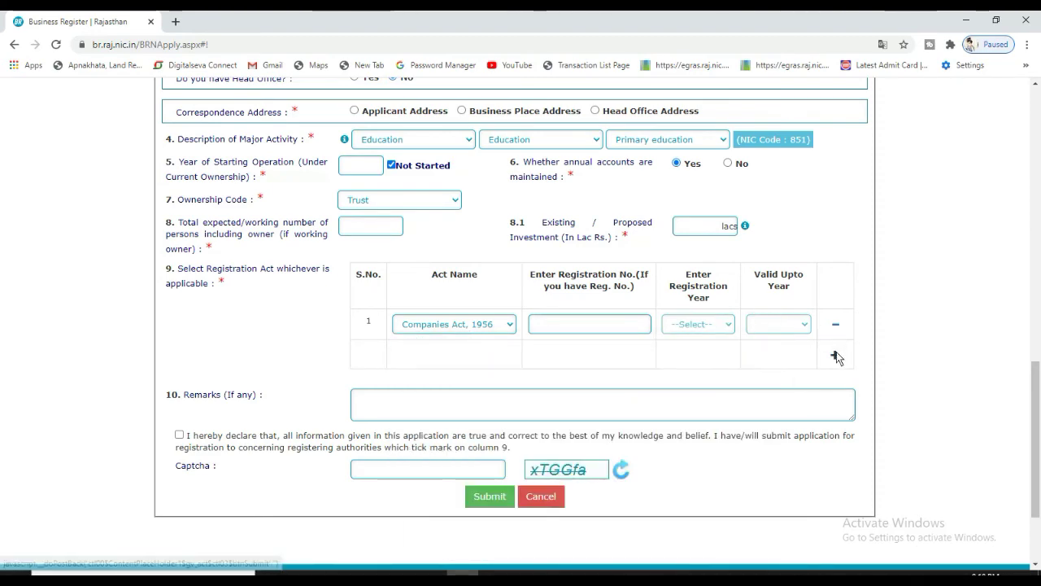
pyautogui.scroll(-1, 822, 377)
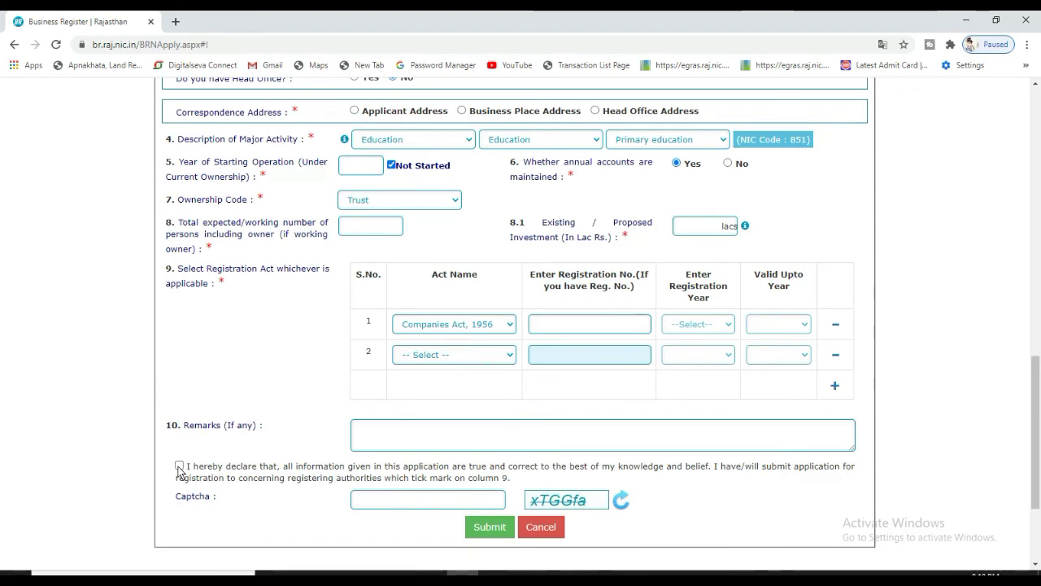
pyautogui.click(399, 506)
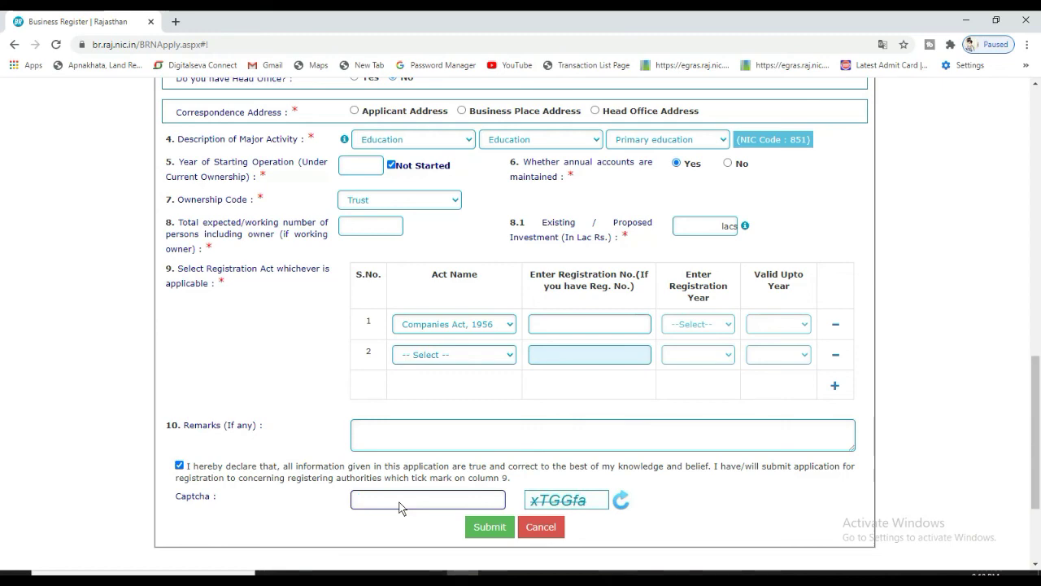
# Search 'brn registration' in a new tab and open the Apply BRN result
pyautogui.click(175, 21)
pyautogui.write('nr')
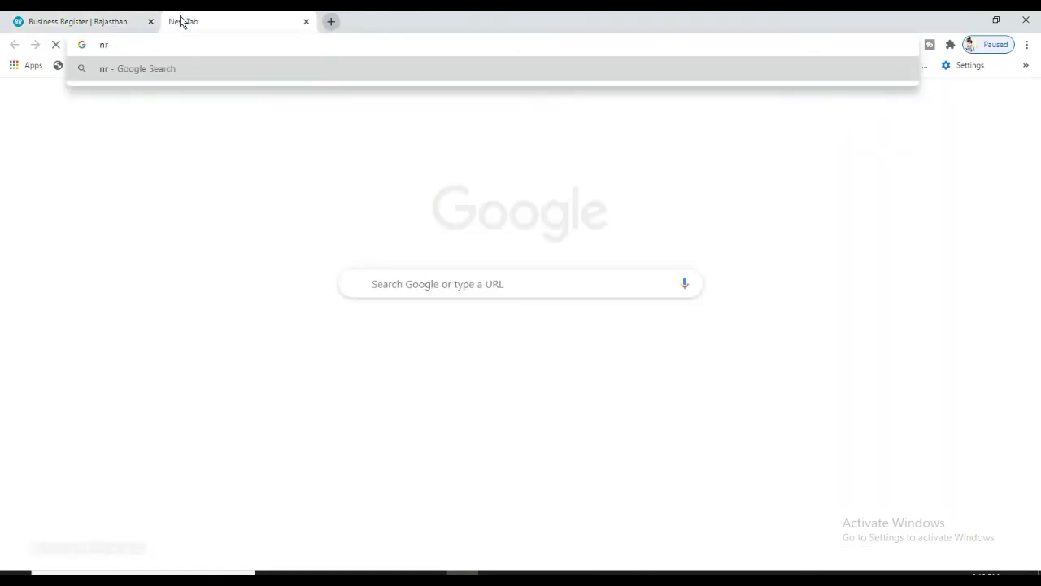
pyautogui.press('BackSpace')
pyautogui.press('BackSpace')
pyautogui.write('brn registration')
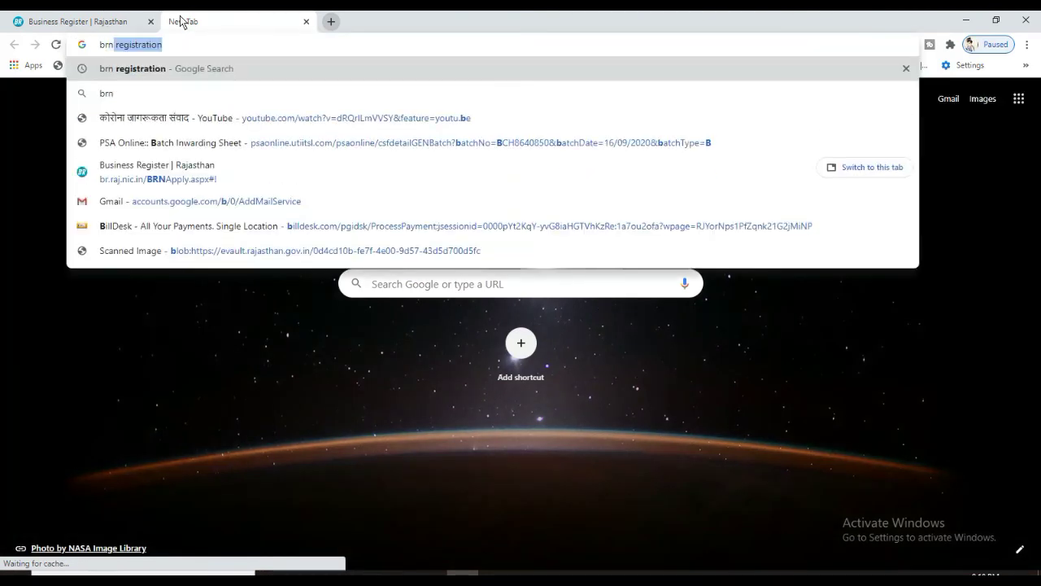
pyautogui.press('Return')
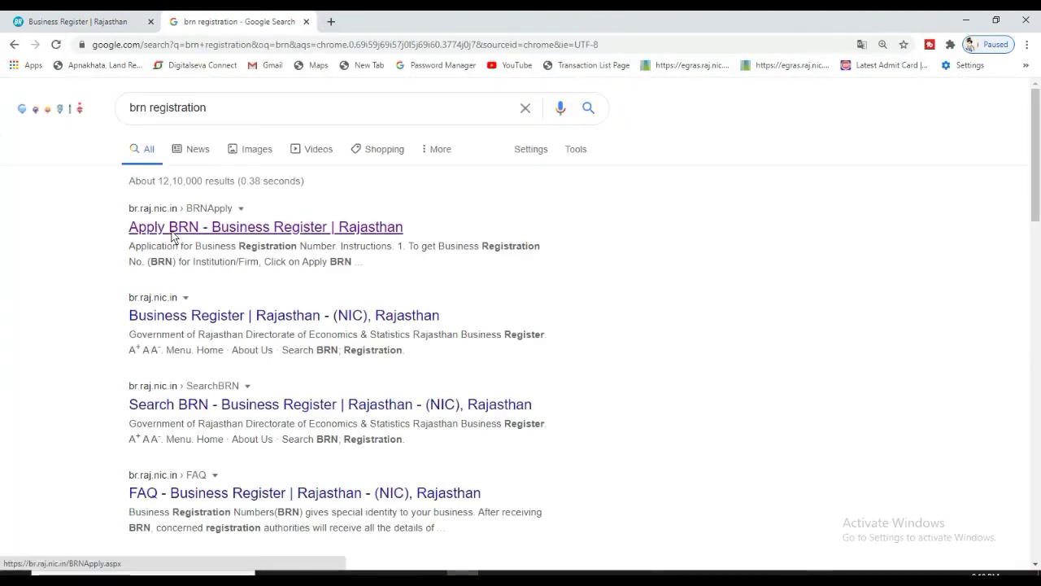
pyautogui.click(172, 236)
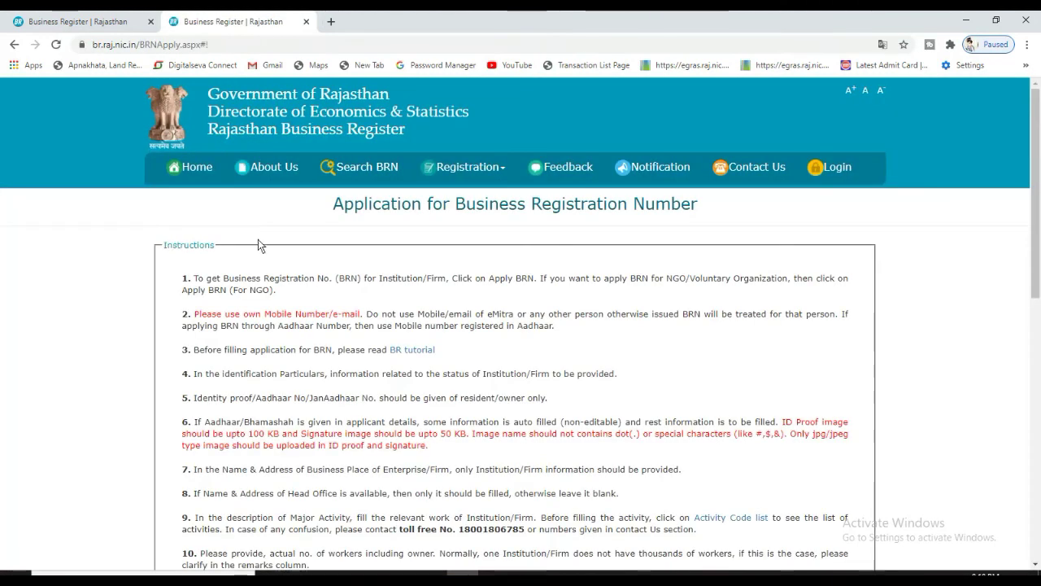
# Go to Registration > Update BRN and focus the BRN/Ref. No. and captcha fields
pyautogui.click(481, 163)
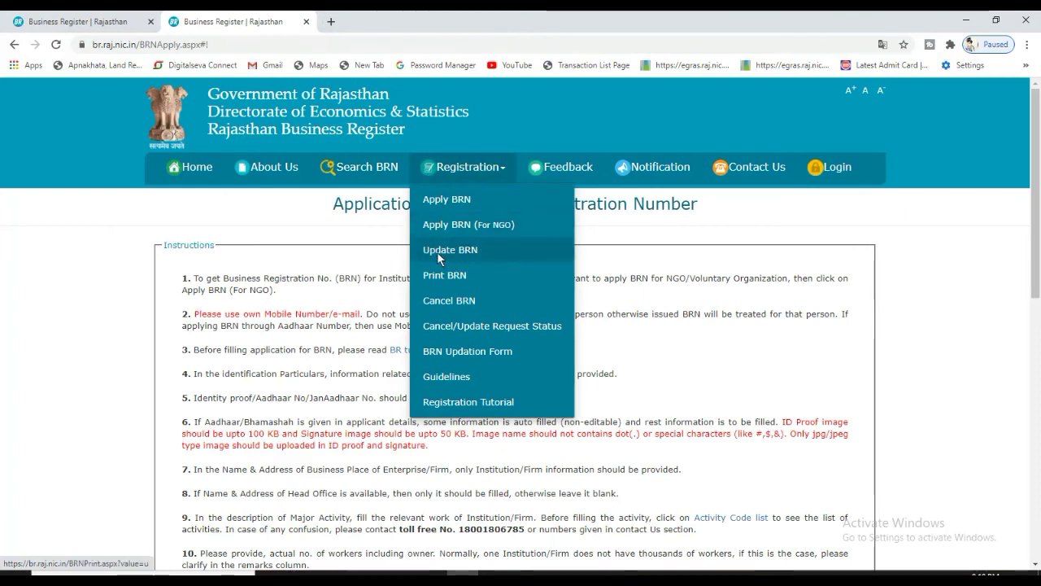
pyautogui.click(479, 249)
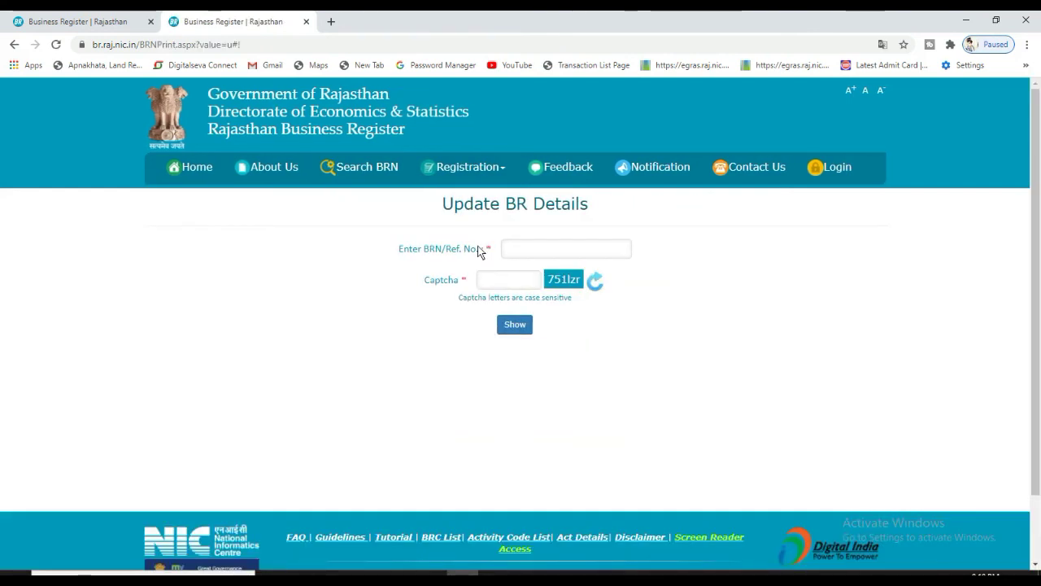
pyautogui.click(536, 254)
pyautogui.click(521, 279)
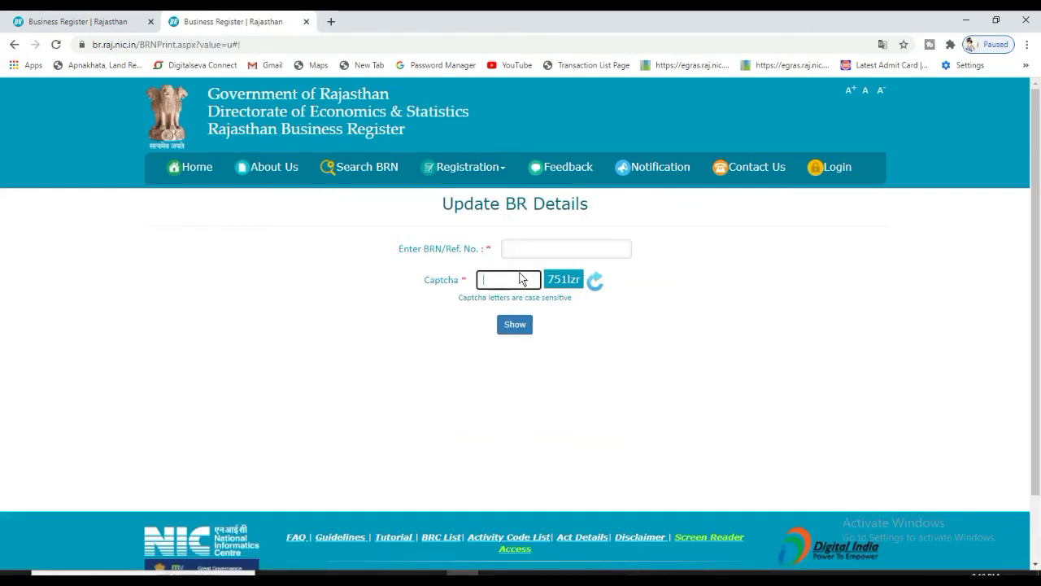